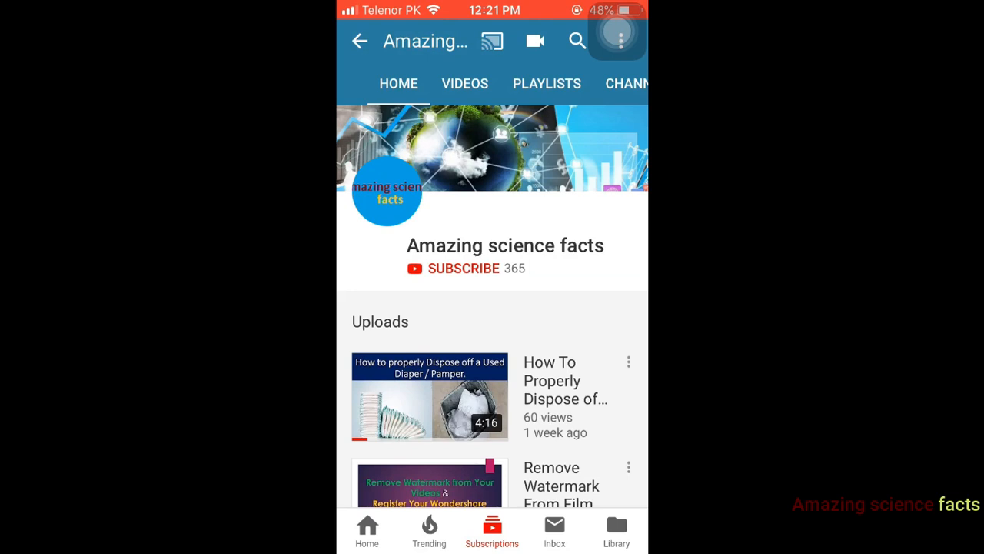
pyautogui.click(463, 268)
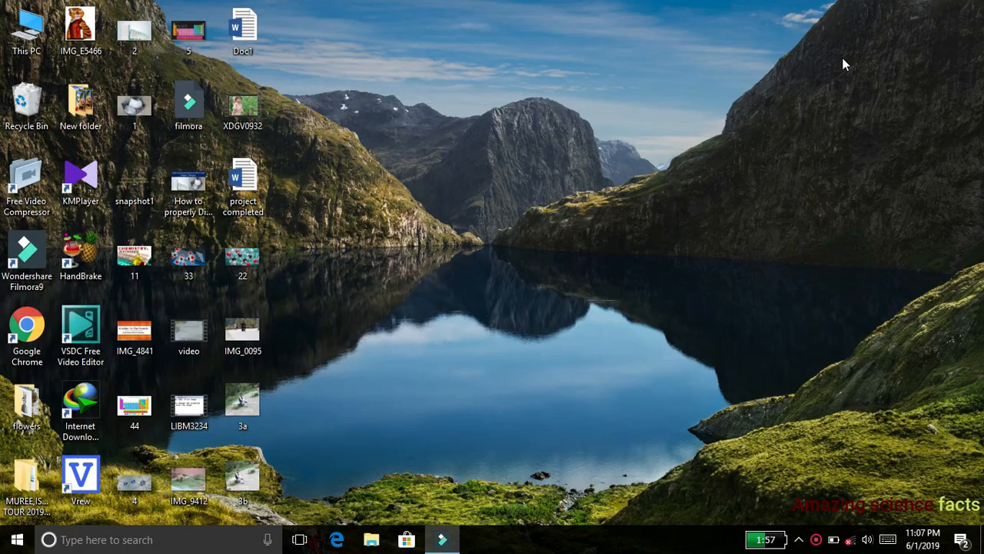
# - Launch Word 2016 and create a blank document
pyautogui.click(133, 542)
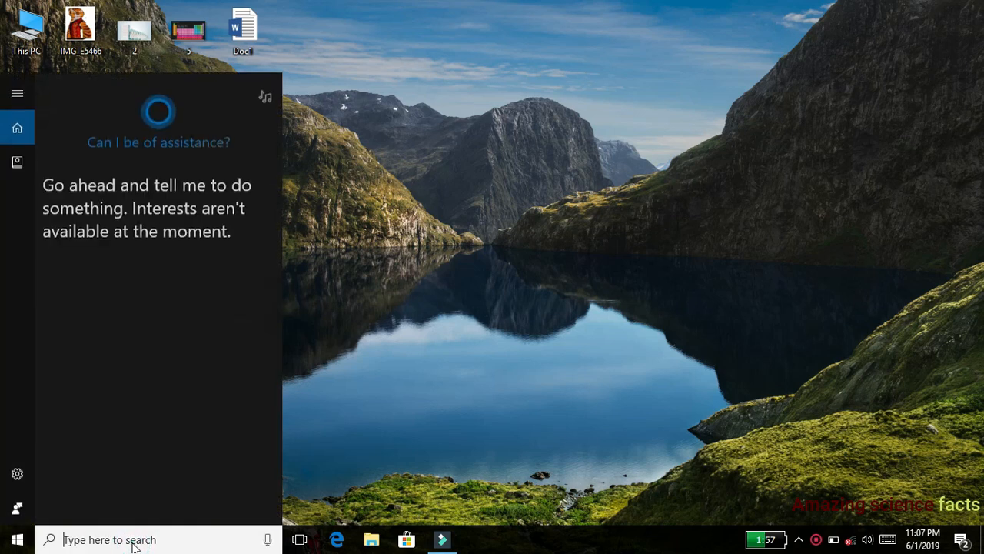
pyautogui.write('wo')
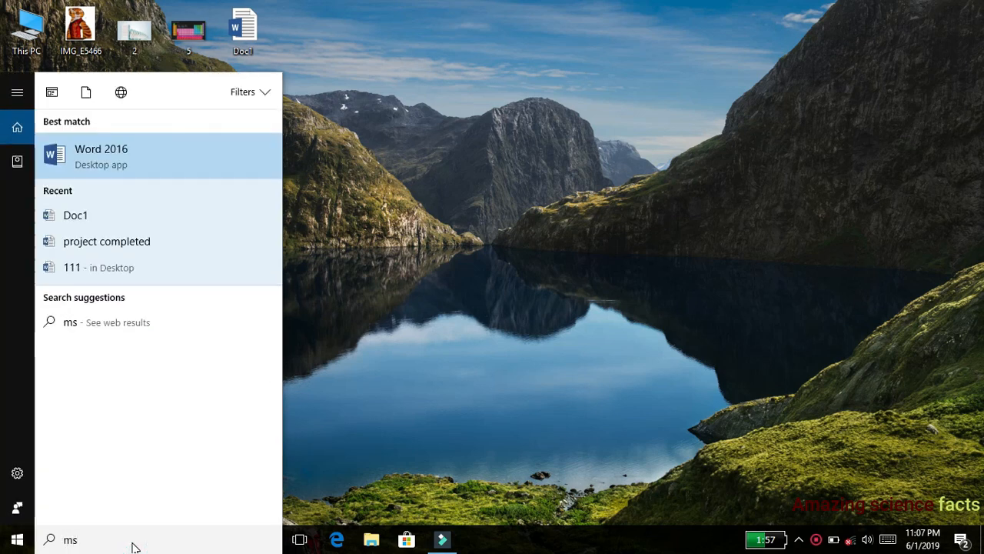
pyautogui.press('Return')
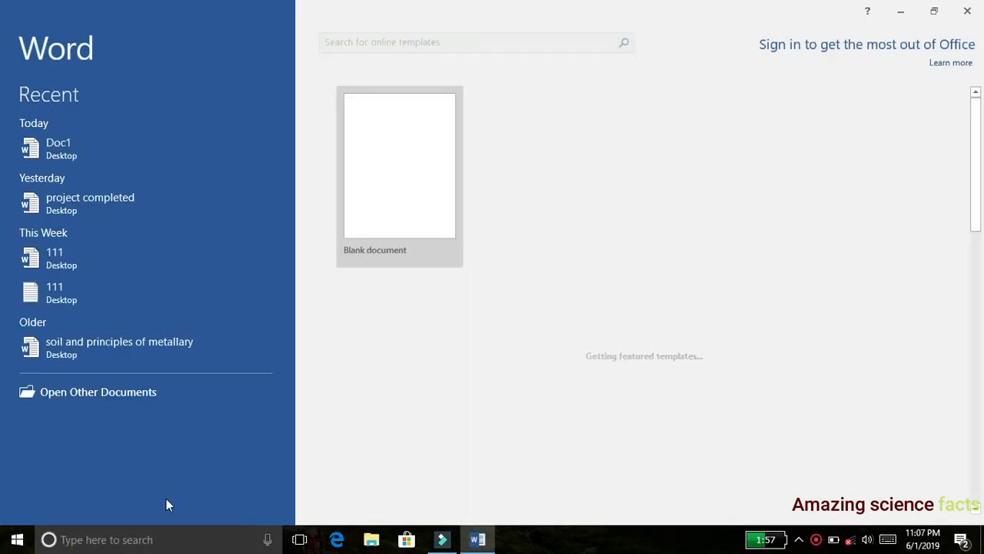
pyautogui.click(414, 185)
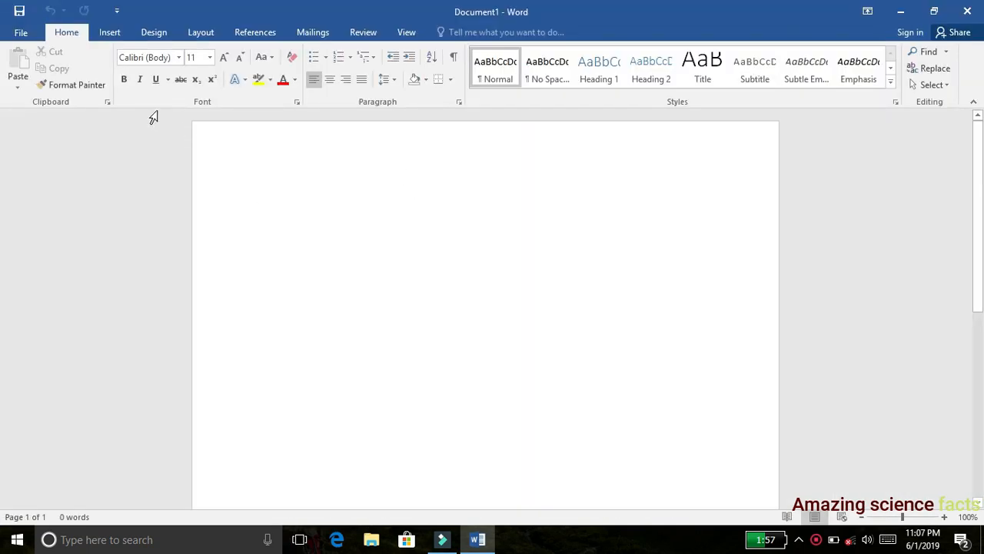
# - Insert the picture 3a from the Desktop folder into the blank document
pyautogui.click(109, 36)
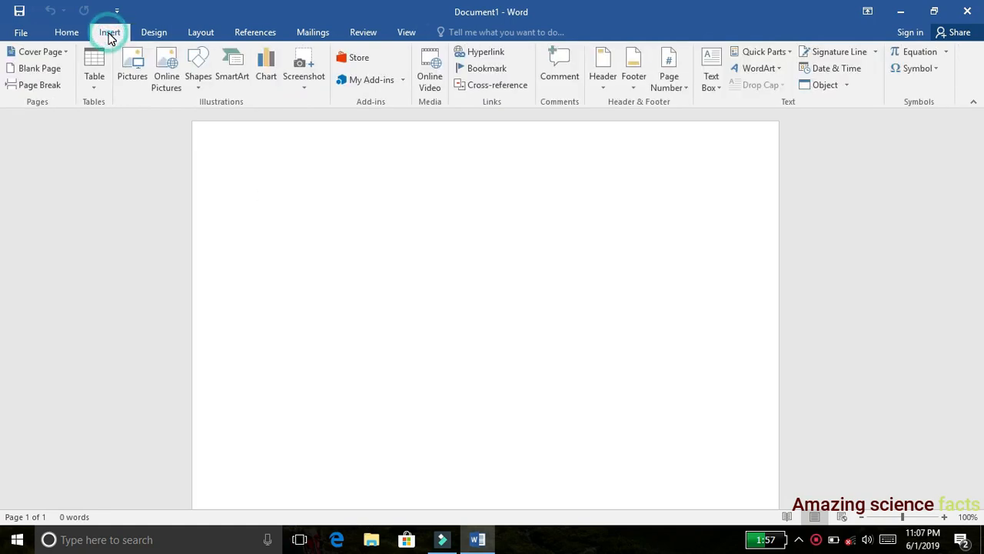
pyautogui.click(133, 81)
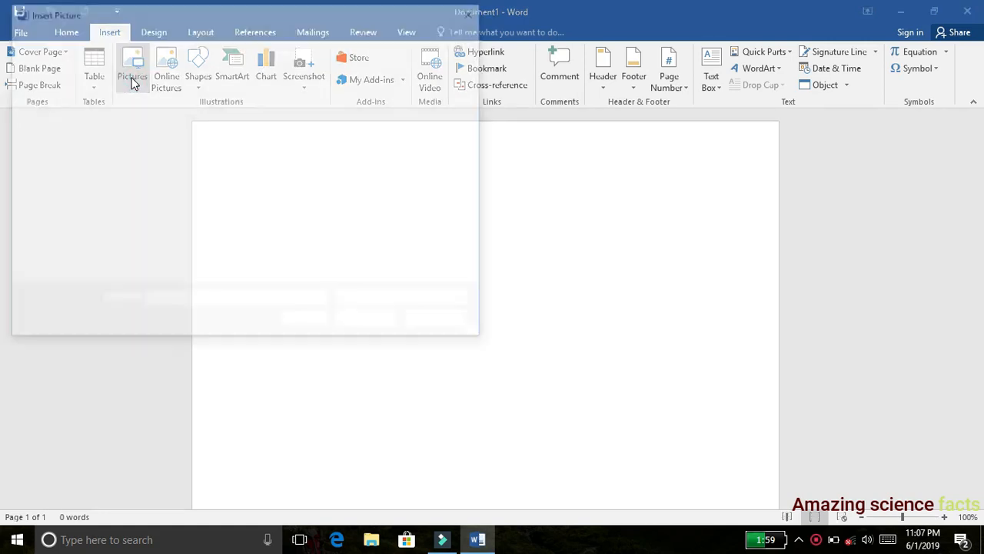
pyautogui.click(75, 126)
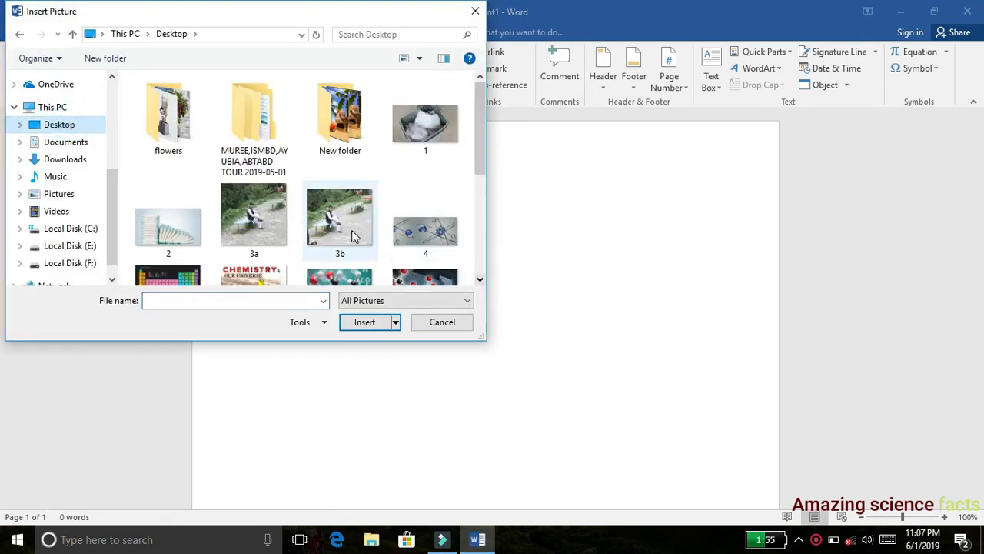
pyautogui.doubleClick(241, 229)
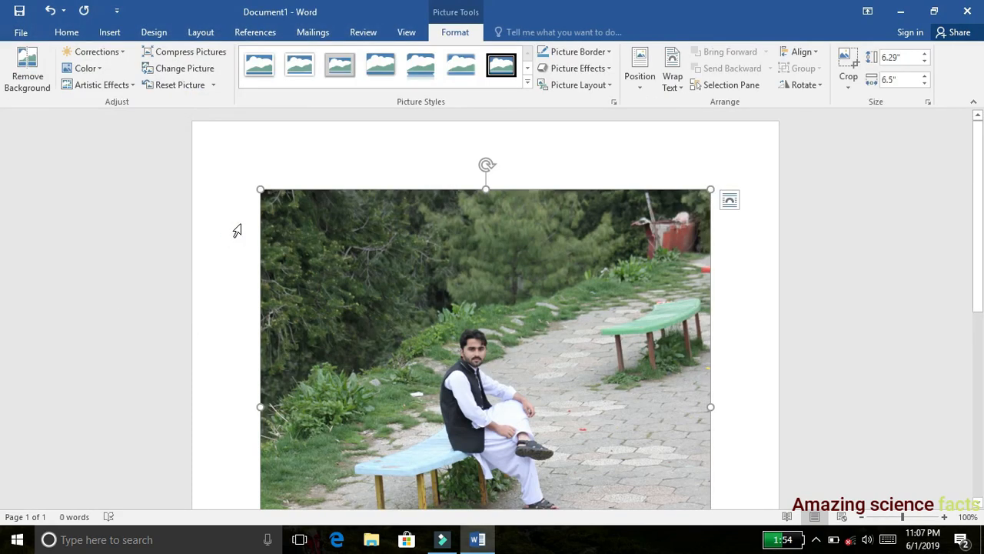
# - Set the inserted picture's text wrapping to In Front of Text and move it slightly down the page
pyautogui.click(438, 318)
pyautogui.rightClick(461, 299)
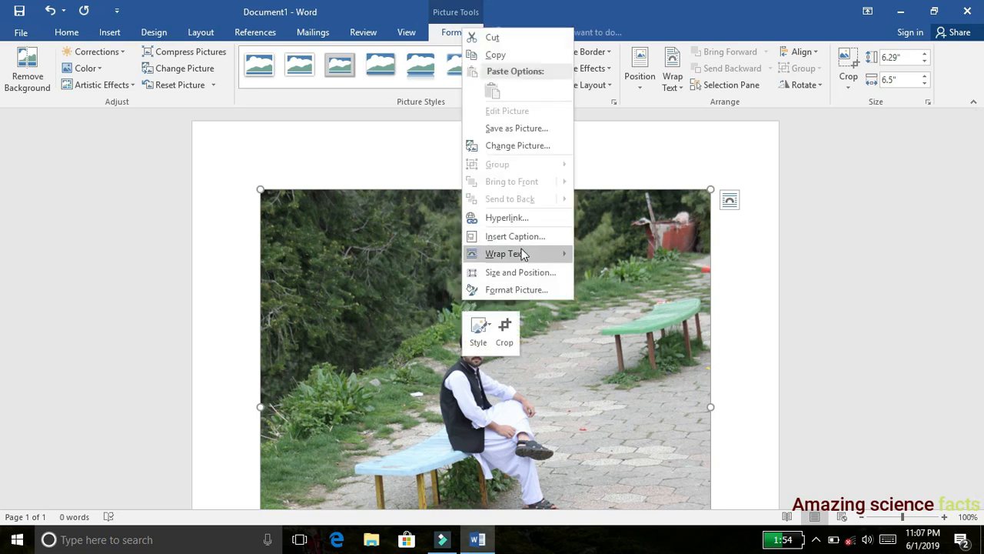
pyautogui.moveTo(521, 260)
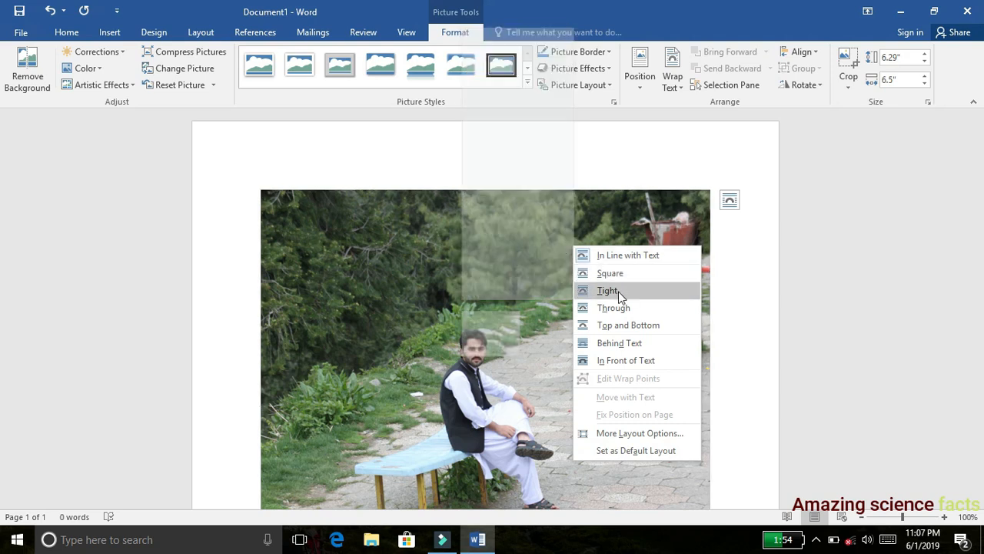
pyautogui.click(624, 360)
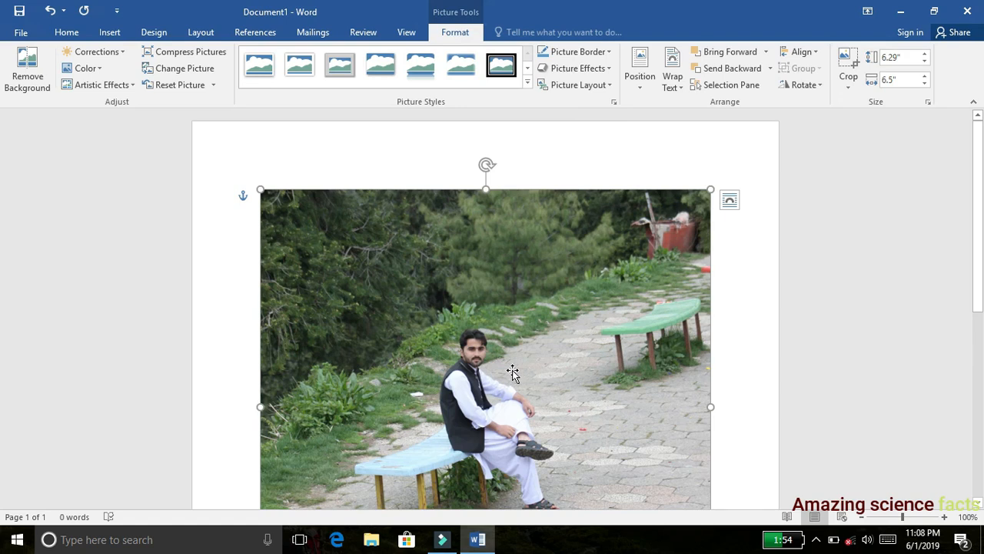
pyautogui.moveTo(513, 372)
pyautogui.mouseDown()
pyautogui.moveTo(593, 285)
pyautogui.moveTo(472, 396)
pyautogui.moveTo(542, 317)
pyautogui.moveTo(568, 377)
pyautogui.moveTo(513, 307)
pyautogui.moveTo(531, 345)
pyautogui.moveTo(510, 351)
pyautogui.moveTo(515, 376)
pyautogui.mouseUp()
pyautogui.moveTo(495, 337); pyautogui.dragTo(496, 352)
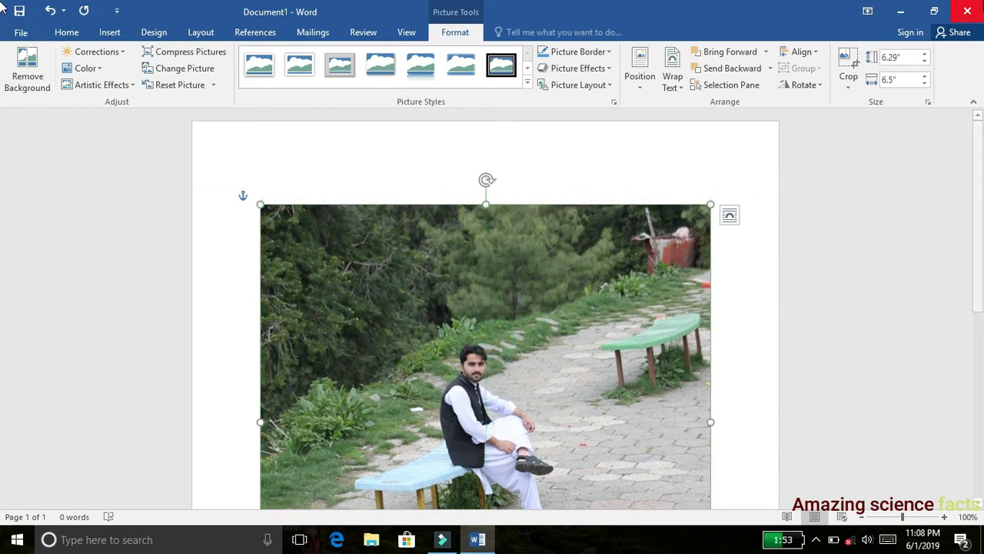
# - Minimize Word and open the desktop image 3b for editing in Paint
pyautogui.click(906, 16)
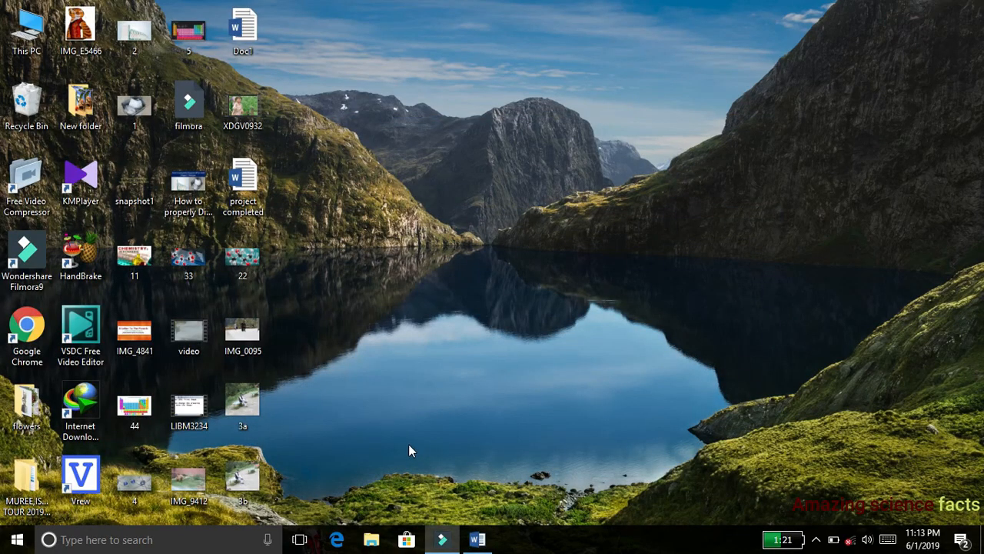
pyautogui.click(240, 473)
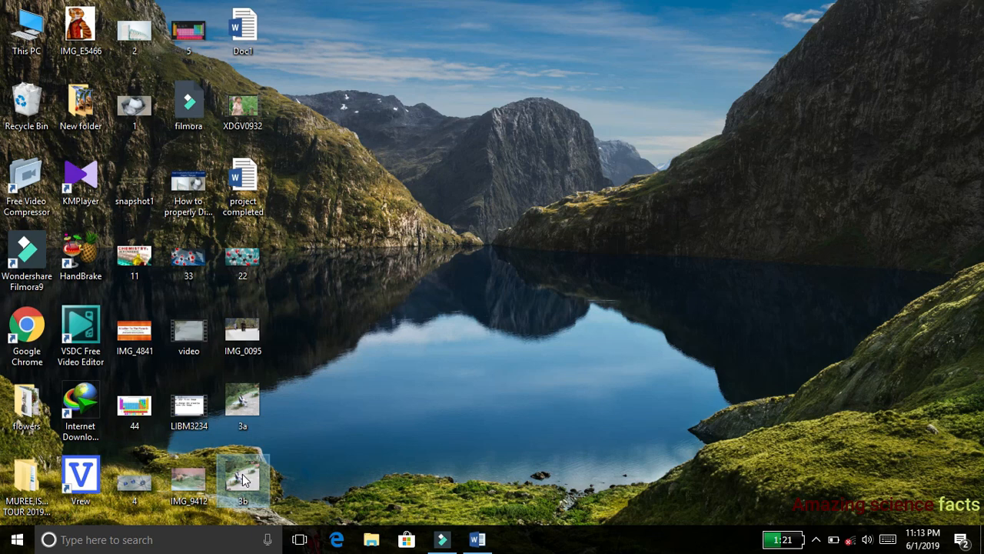
pyautogui.rightClick(242, 474)
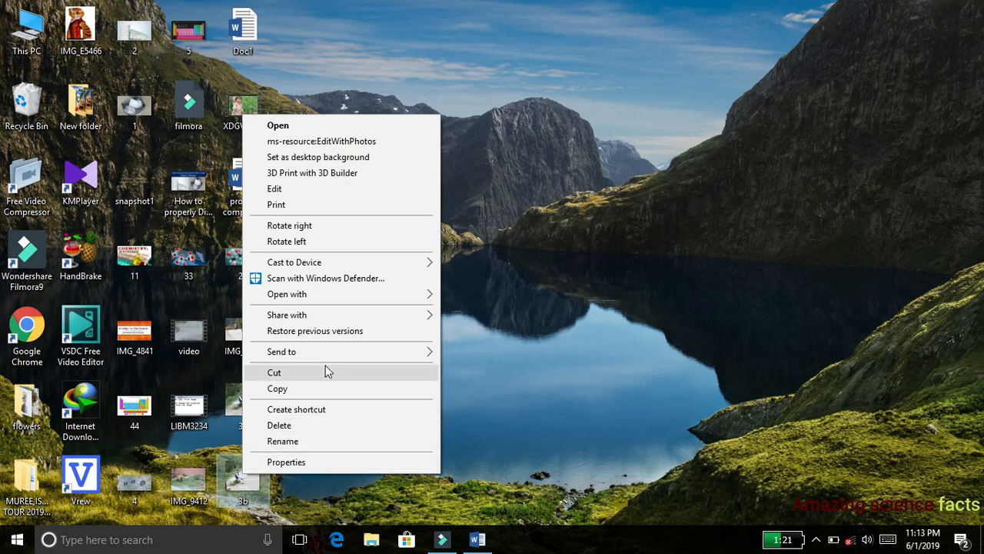
pyautogui.click(344, 192)
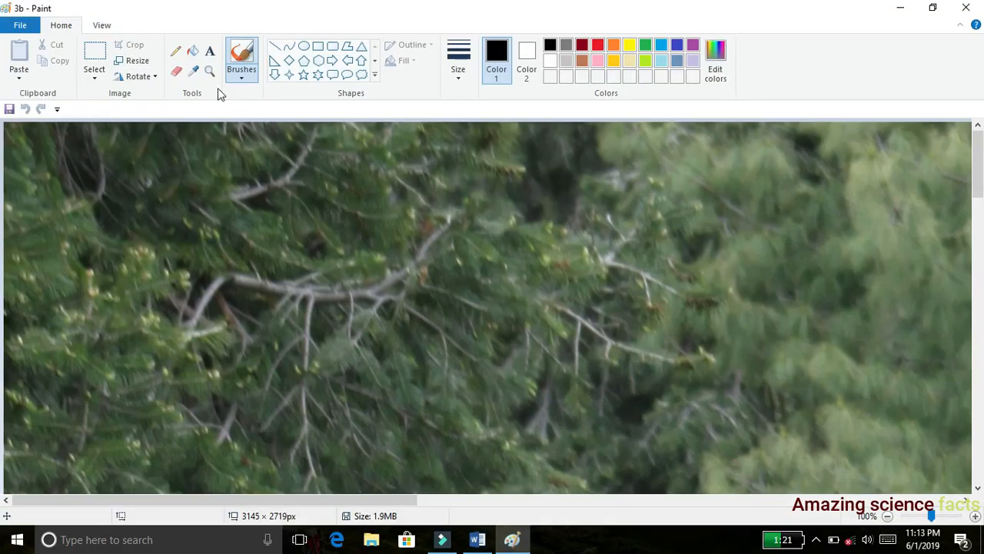
# - Outline the seated man closely with a free-form selection and crop the image to it
pyautogui.click(100, 28)
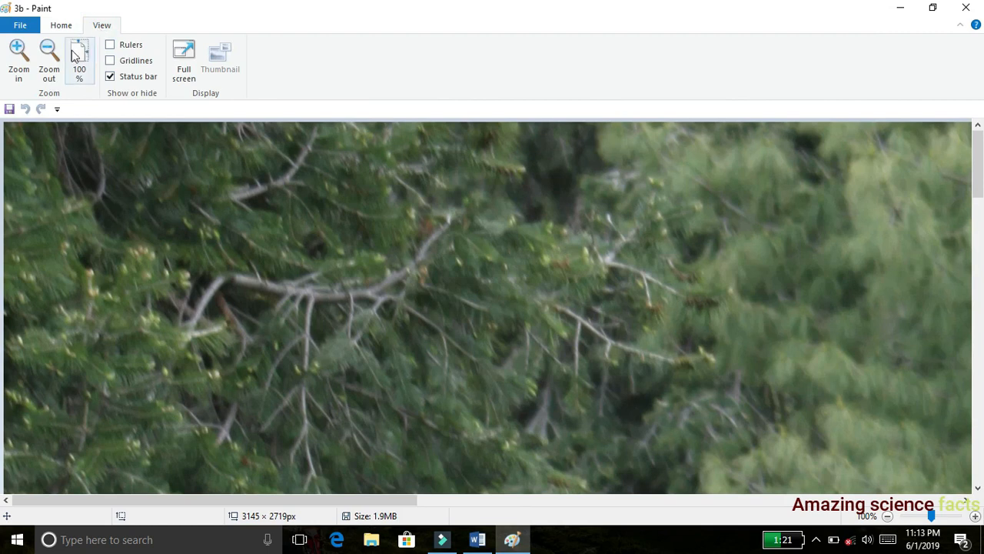
pyautogui.click(48, 58)
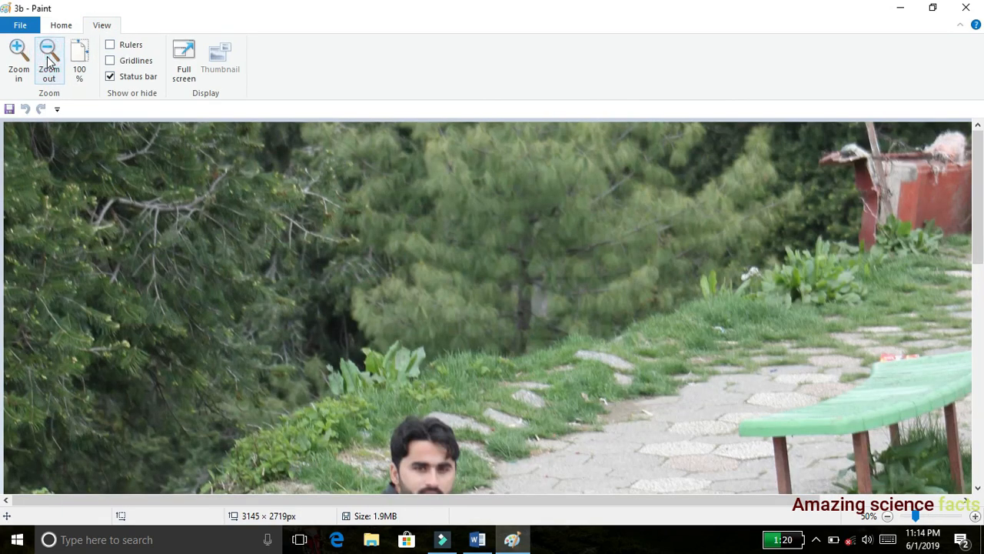
pyautogui.click(48, 58)
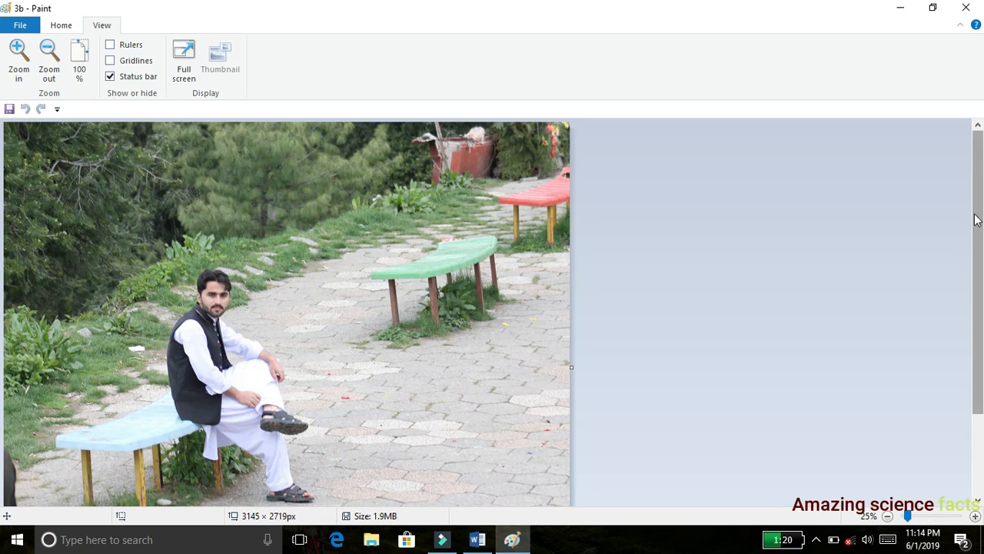
pyautogui.moveTo(982, 224); pyautogui.dragTo(977, 301)
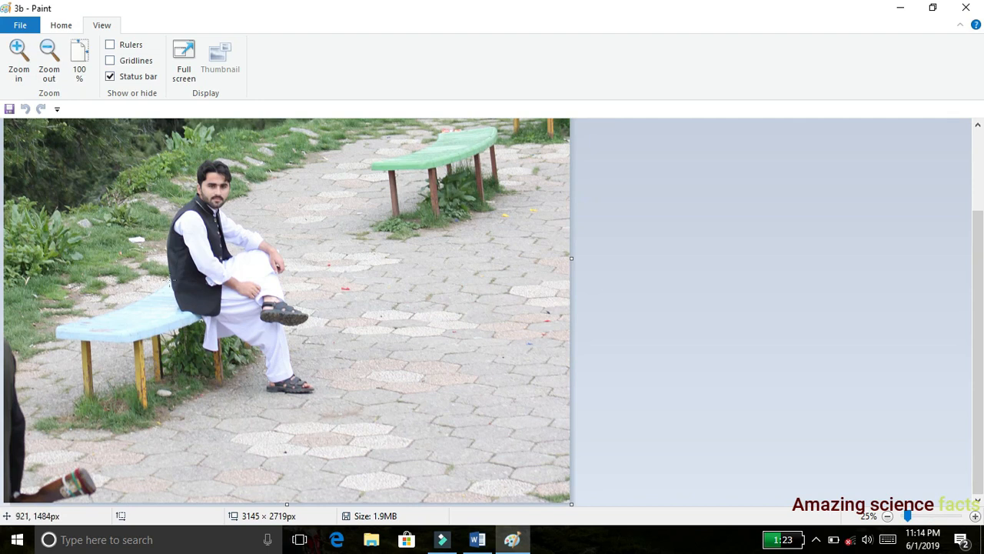
pyautogui.click(61, 26)
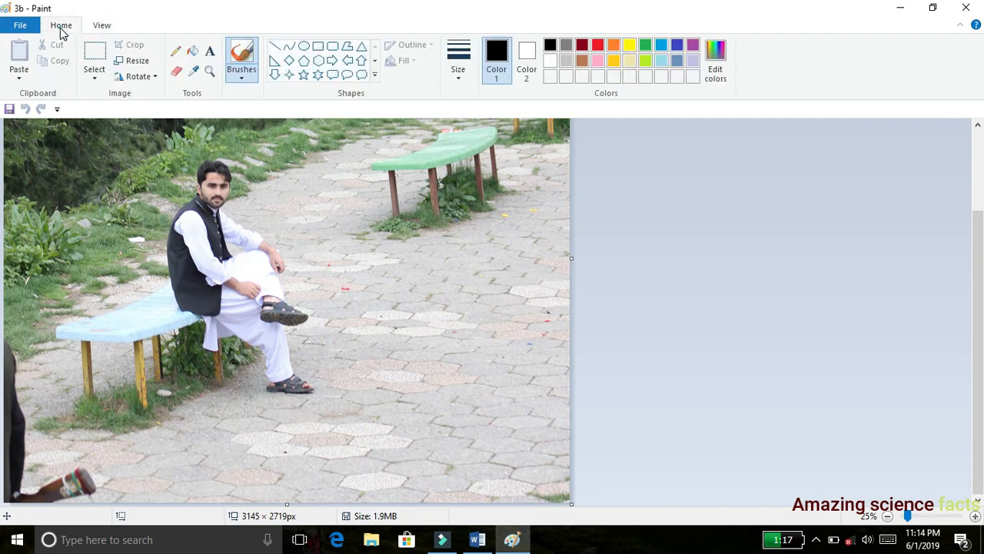
pyautogui.click(95, 71)
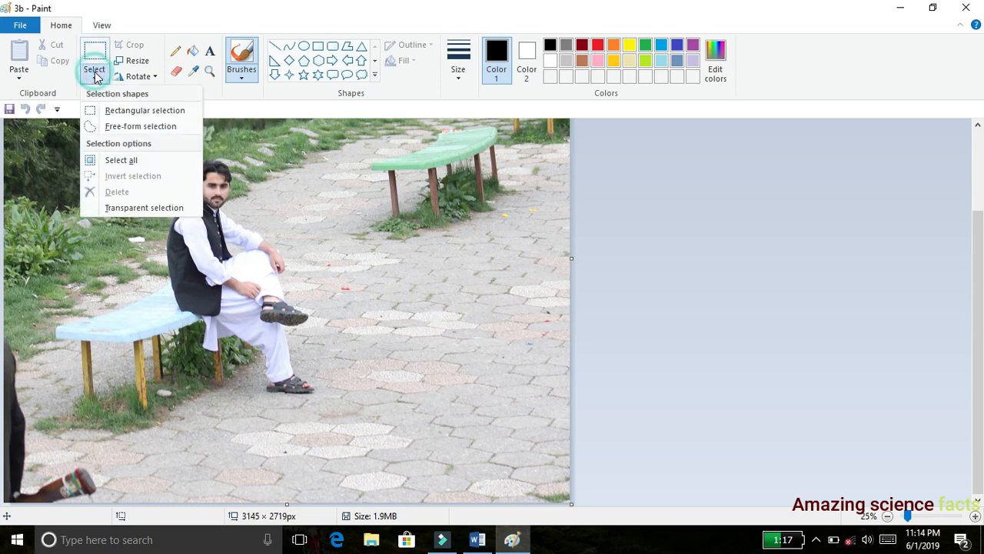
pyautogui.click(121, 127)
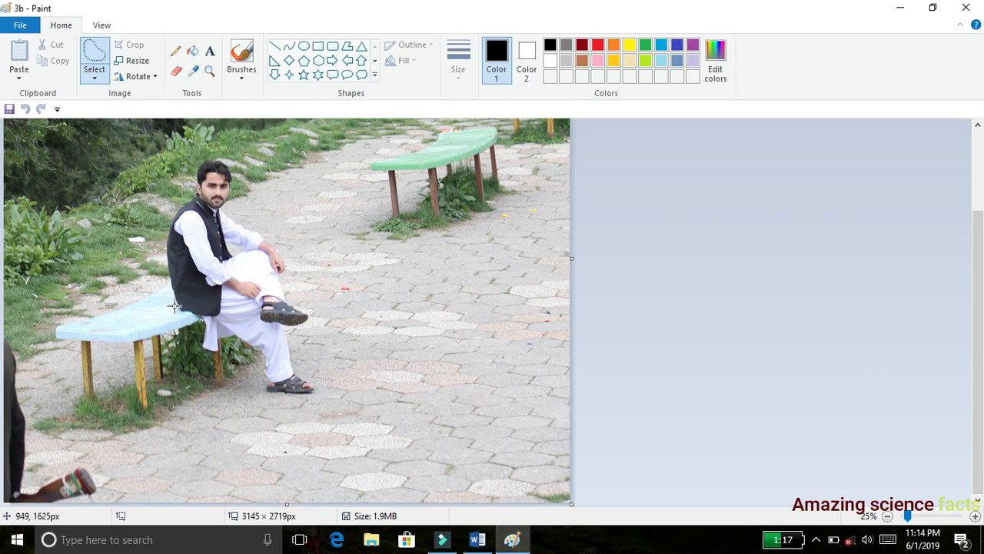
pyautogui.moveTo(175, 305)
pyautogui.mouseDown()
pyautogui.moveTo(168, 216)
pyautogui.moveTo(206, 158)
pyautogui.moveTo(234, 168)
pyautogui.moveTo(232, 214)
pyautogui.moveTo(270, 243)
pyautogui.moveTo(307, 315)
pyautogui.moveTo(293, 338)
pyautogui.moveTo(313, 392)
pyautogui.moveTo(262, 394)
pyautogui.mouseUp()
pyautogui.moveTo(259, 352)
pyautogui.mouseDown()
pyautogui.moveTo(231, 338)
pyautogui.moveTo(209, 350)
pyautogui.moveTo(171, 303)
pyautogui.mouseUp()
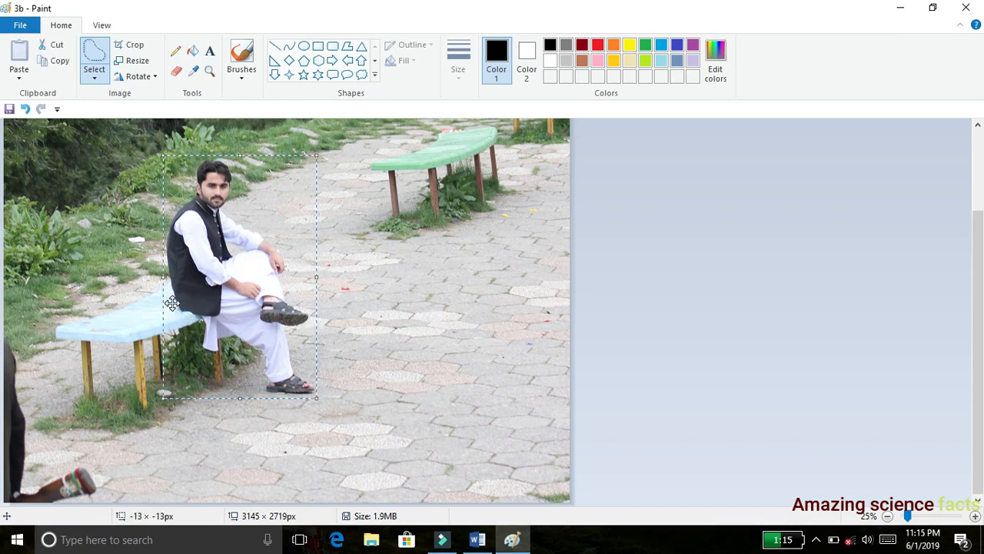
pyautogui.click(134, 44)
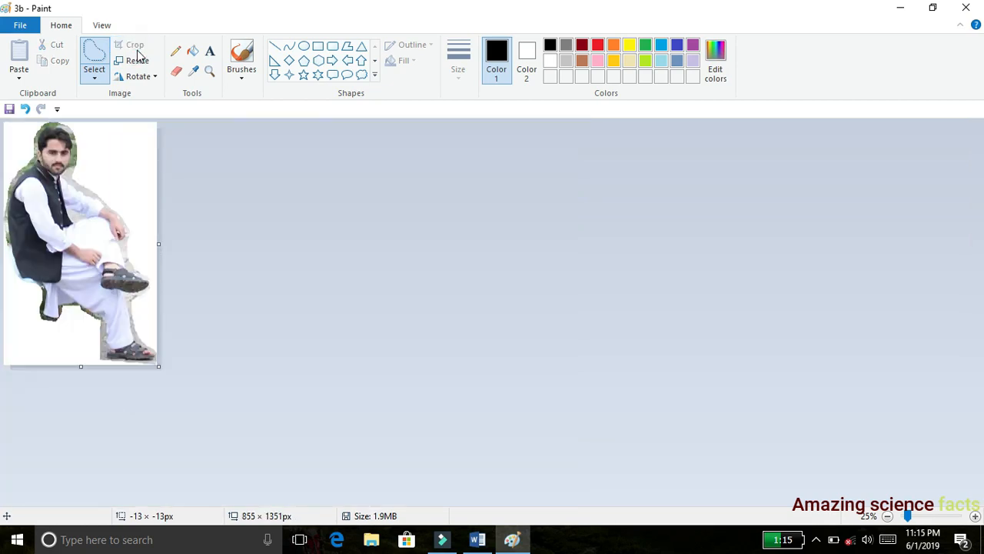
# - Erase the leftover background in front of the man, from beside his face down past his arm, knee and sandal
pyautogui.click(101, 26)
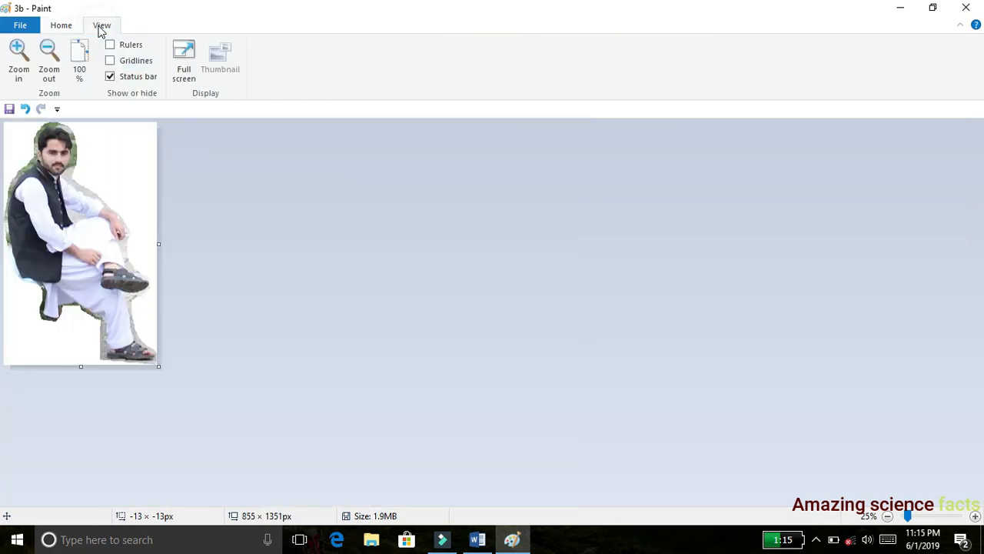
pyautogui.click(19, 54)
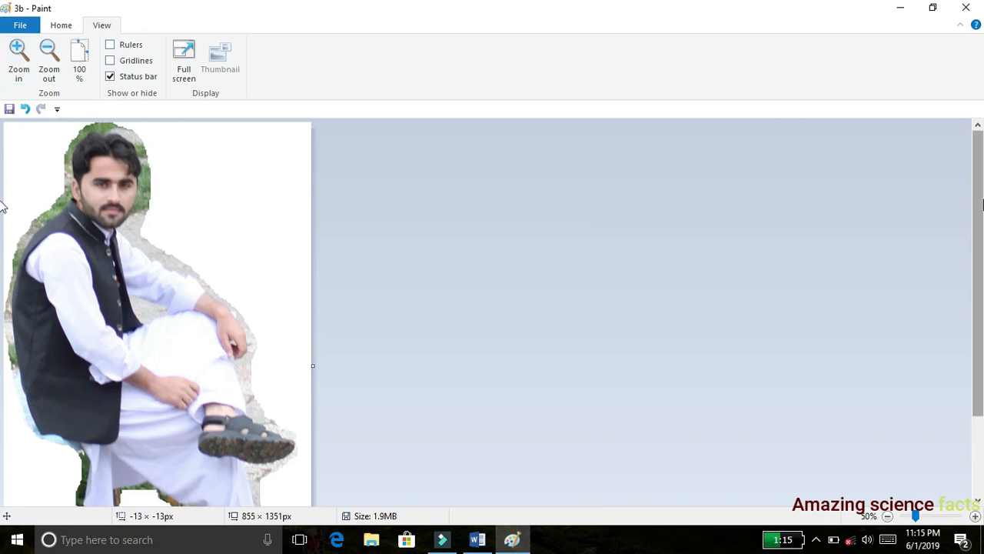
pyautogui.click(62, 27)
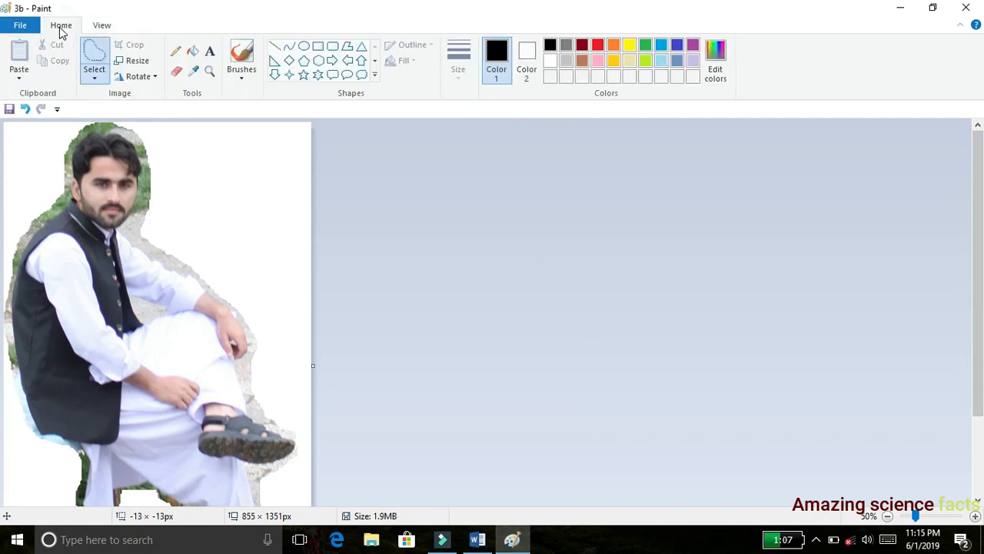
pyautogui.click(176, 73)
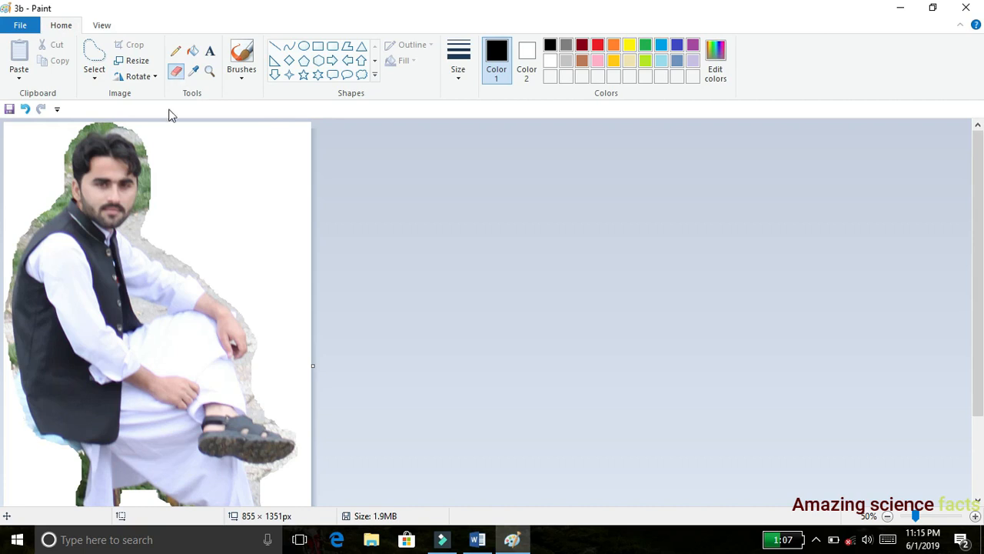
pyautogui.click(96, 79)
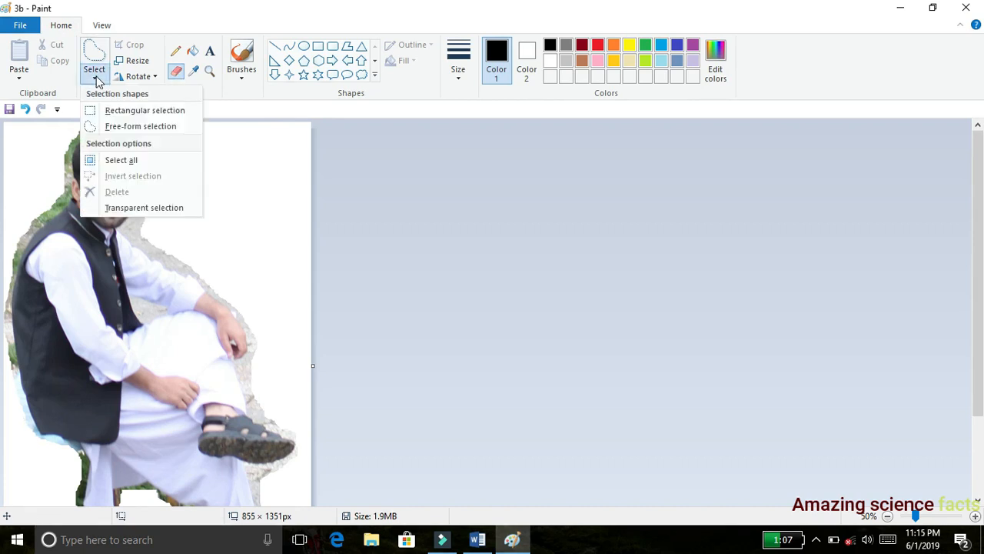
pyautogui.click(277, 115)
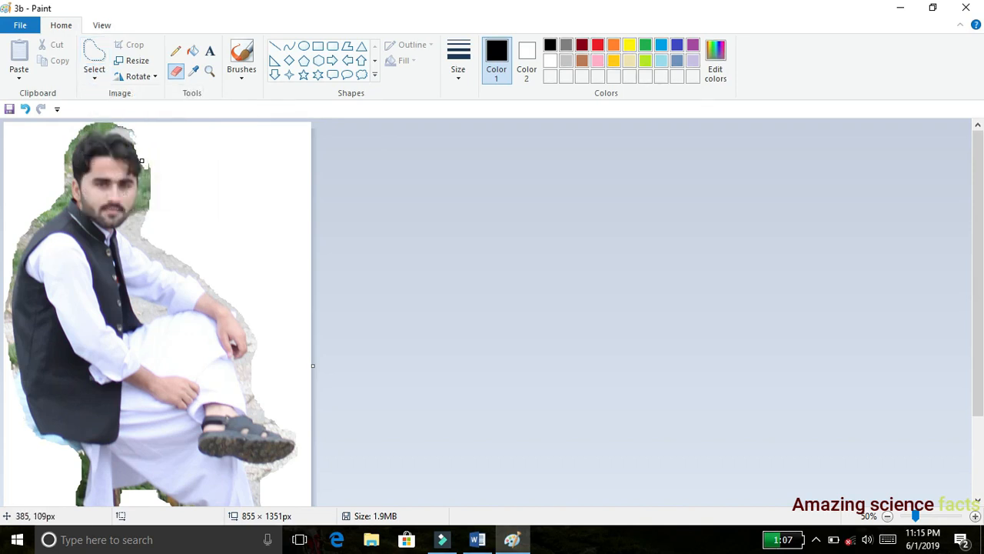
pyautogui.moveTo(142, 182)
pyautogui.mouseDown()
pyautogui.moveTo(150, 177)
pyautogui.moveTo(135, 207)
pyautogui.mouseUp()
pyautogui.hotkey('ctrl', 'z')
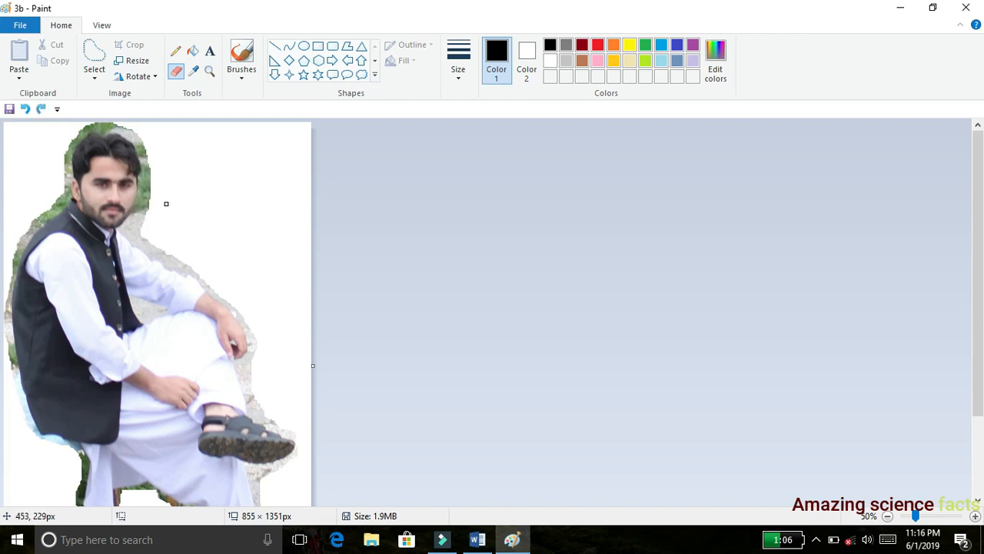
pyautogui.moveTo(139, 152)
pyautogui.mouseDown()
pyautogui.moveTo(148, 183)
pyautogui.moveTo(125, 232)
pyautogui.moveTo(235, 309)
pyautogui.mouseUp()
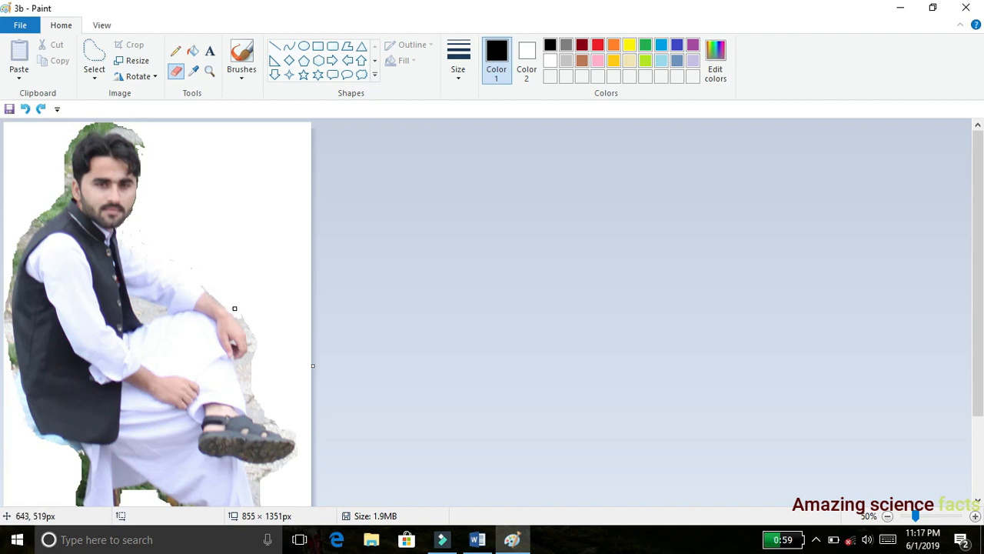
pyautogui.moveTo(239, 365)
pyautogui.mouseDown()
pyautogui.moveTo(261, 416)
pyautogui.moveTo(245, 407)
pyautogui.moveTo(279, 423)
pyautogui.moveTo(296, 459)
pyautogui.moveTo(249, 486)
pyautogui.moveTo(261, 500)
pyautogui.mouseUp()
# - Erase the leftover background around the man's hair and along his back beside the black vest
pyautogui.moveTo(143, 147)
pyautogui.mouseDown()
pyautogui.moveTo(75, 142)
pyautogui.moveTo(65, 206)
pyautogui.moveTo(26, 223)
pyautogui.moveTo(61, 206)
pyautogui.moveTo(70, 177)
pyautogui.mouseUp()
pyautogui.moveTo(73, 141)
pyautogui.mouseDown()
pyautogui.moveTo(115, 129)
pyautogui.moveTo(72, 133)
pyautogui.mouseUp()
pyautogui.moveTo(35, 228)
pyautogui.mouseDown()
pyautogui.moveTo(6, 311)
pyautogui.moveTo(40, 440)
pyautogui.moveTo(23, 419)
pyautogui.moveTo(29, 412)
pyautogui.mouseUp()
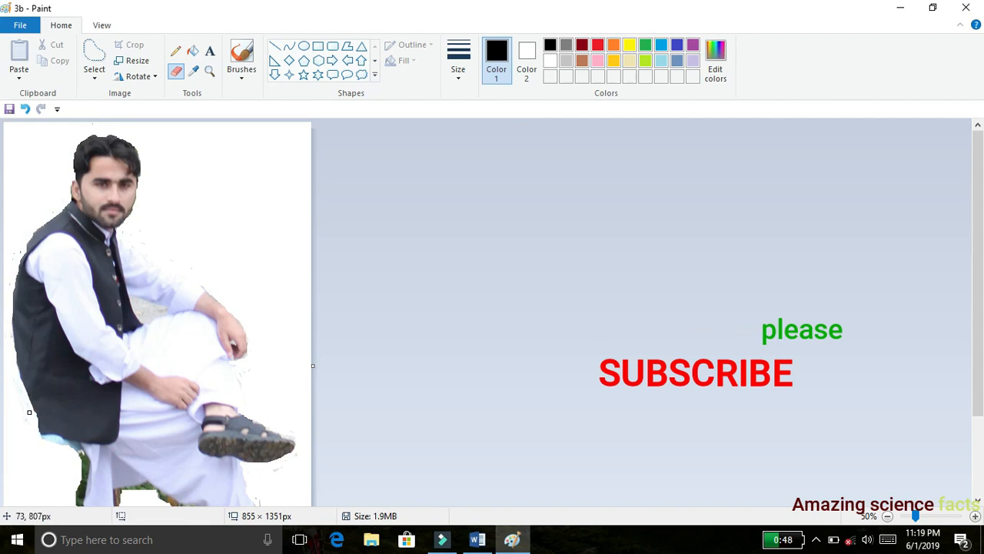
# - Erase the bench legs and leftover background beneath the man, around his lower leg and both sandals
pyautogui.moveTo(74, 448); pyautogui.dragTo(80, 486)
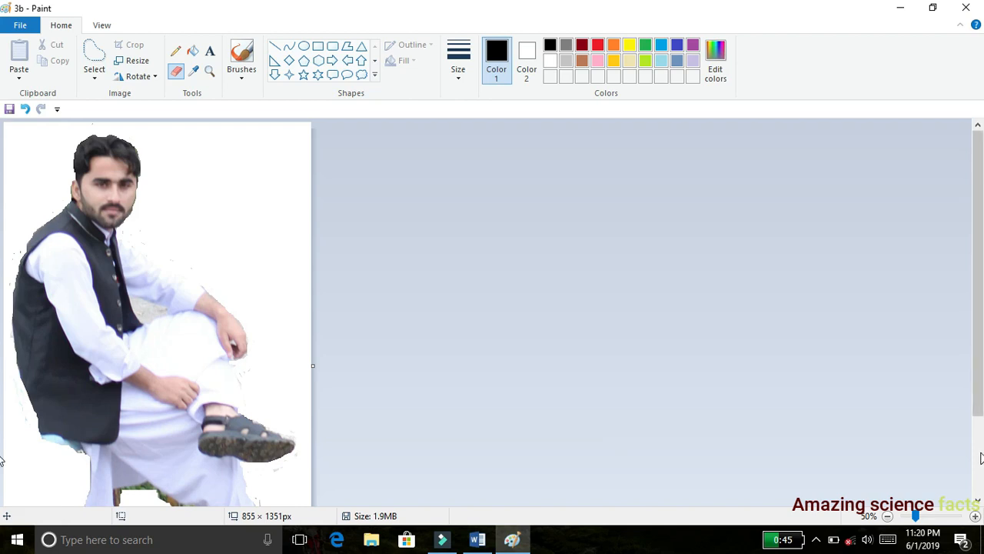
pyautogui.scroll(-3, 453, 351)
pyautogui.moveTo(77, 400)
pyautogui.mouseDown()
pyautogui.moveTo(106, 411)
pyautogui.moveTo(115, 384)
pyautogui.moveTo(195, 403)
pyautogui.moveTo(195, 492)
pyautogui.mouseUp()
pyautogui.moveTo(208, 458)
pyautogui.mouseDown()
pyautogui.moveTo(203, 484)
pyautogui.moveTo(228, 493)
pyautogui.moveTo(204, 482)
pyautogui.moveTo(210, 494)
pyautogui.moveTo(300, 501)
pyautogui.moveTo(287, 492)
pyautogui.moveTo(307, 473)
pyautogui.moveTo(280, 455)
pyautogui.moveTo(264, 420)
pyautogui.moveTo(279, 449)
pyautogui.mouseUp()
pyautogui.moveTo(250, 377); pyautogui.dragTo(295, 330)
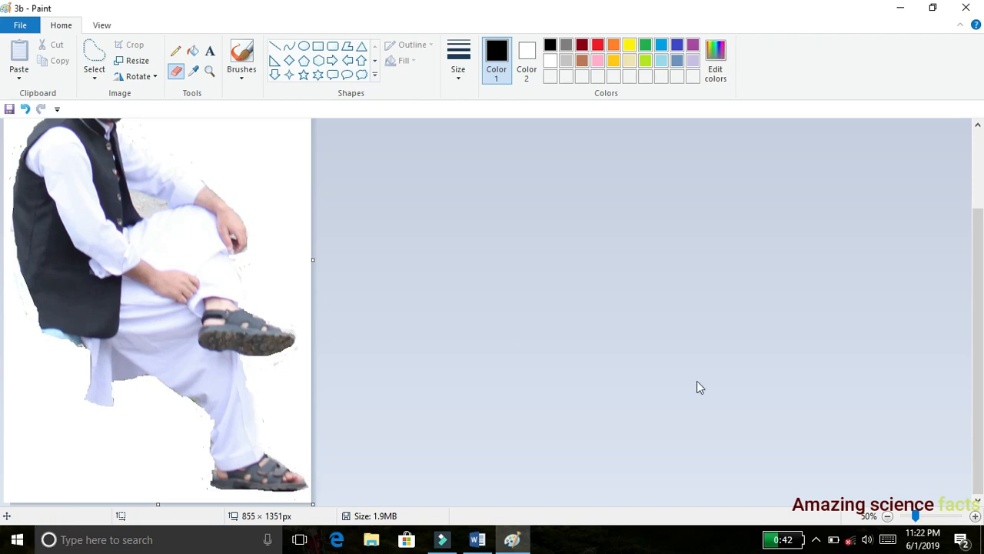
# - Touch up the cutout by erasing stray background specks beside the man's collar
pyautogui.moveTo(978, 290); pyautogui.dragTo(979, 206)
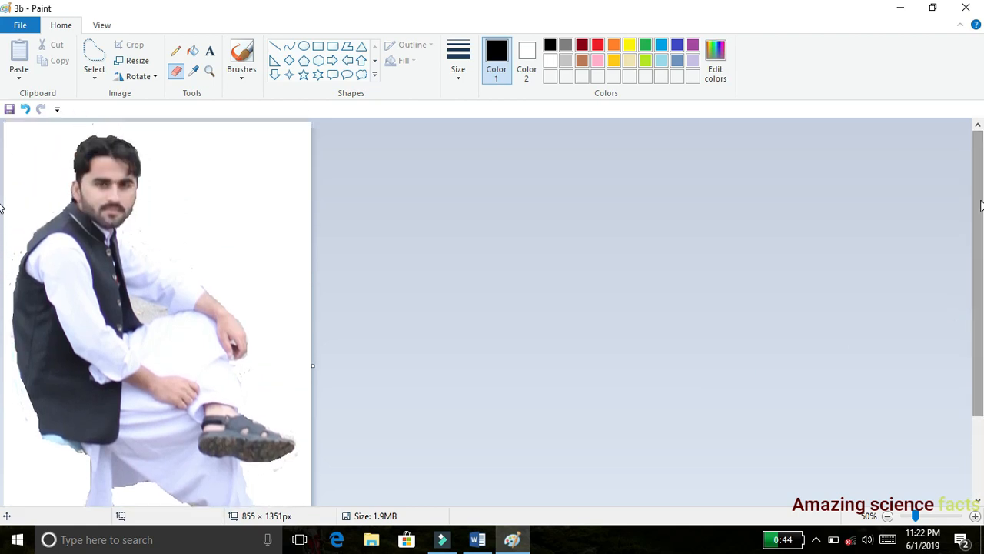
pyautogui.click(100, 26)
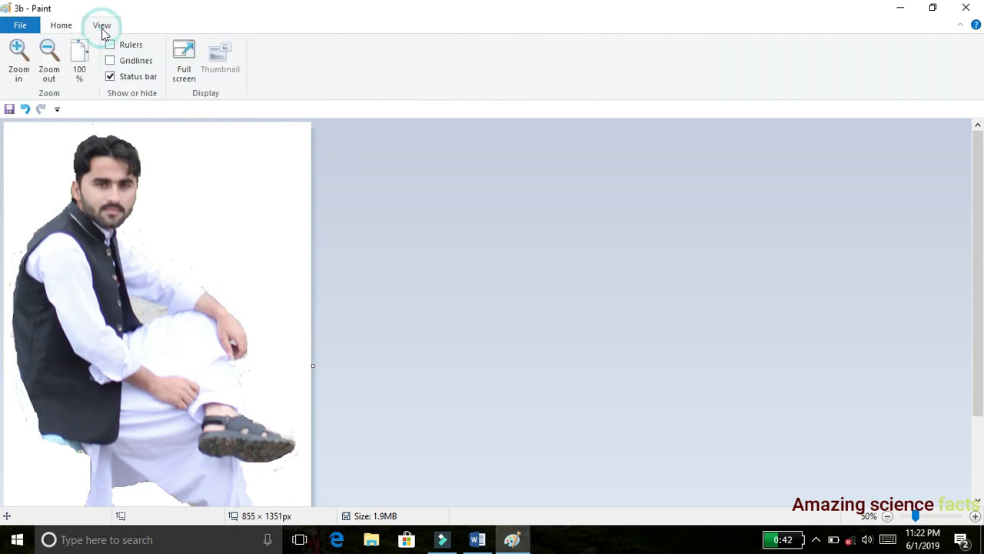
pyautogui.click(17, 61)
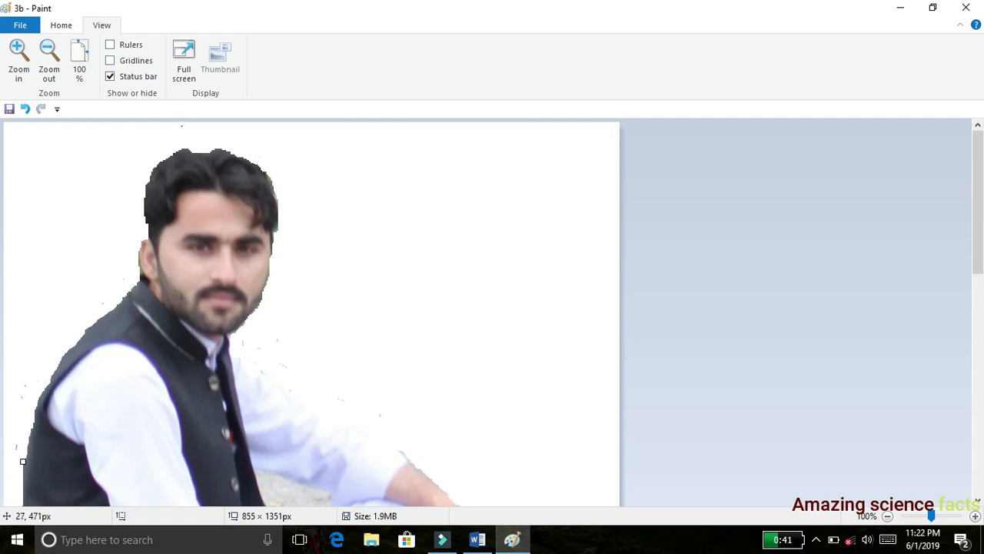
pyautogui.click(246, 359)
pyautogui.click(48, 64)
pyautogui.click(44, 62)
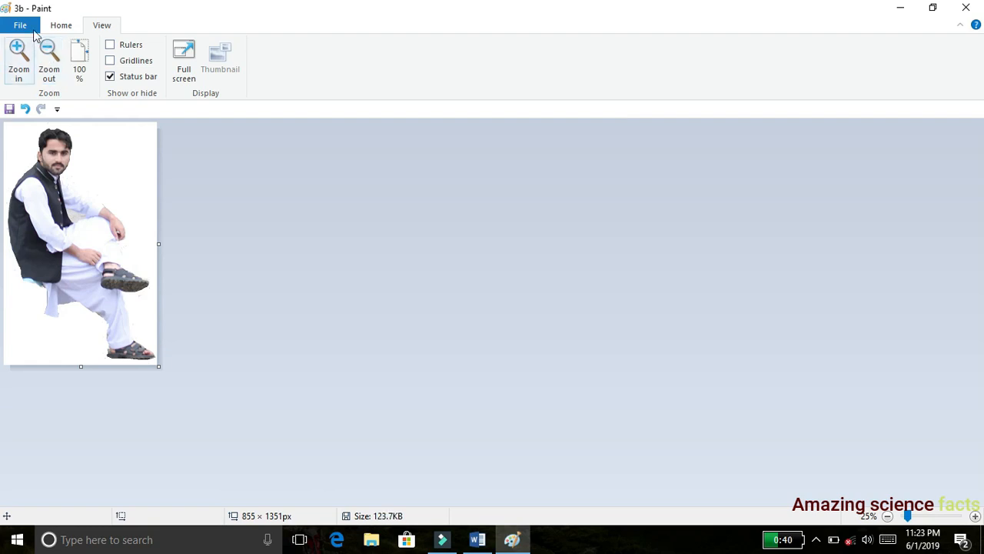
# - Save the edited image 3b, close Paint and select the saved file on the desktop
pyautogui.click(20, 25)
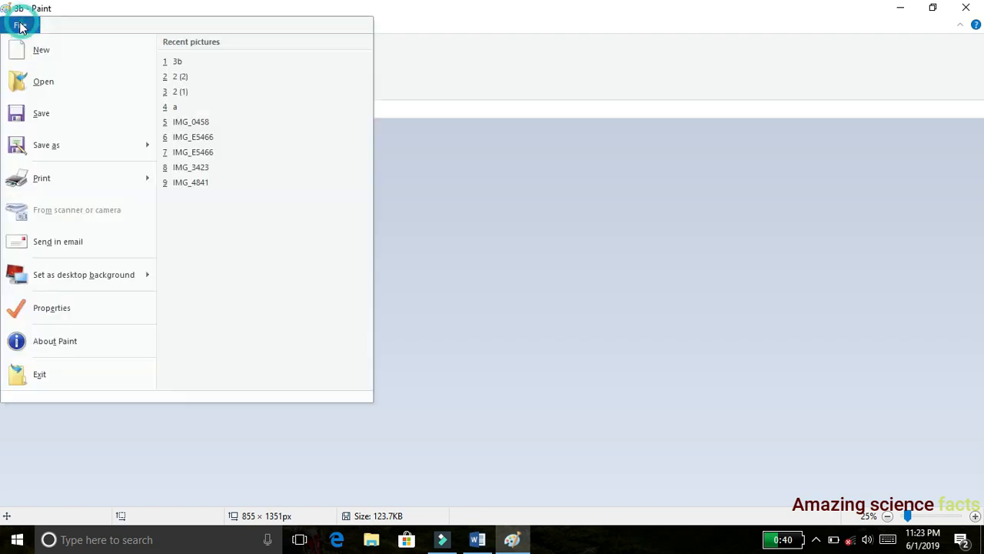
pyautogui.click(66, 123)
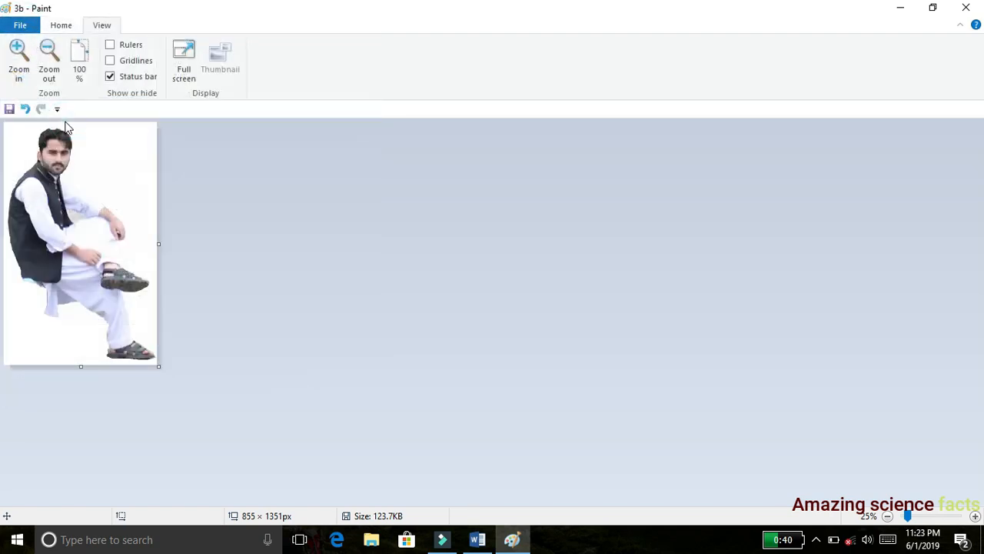
pyautogui.click(970, 14)
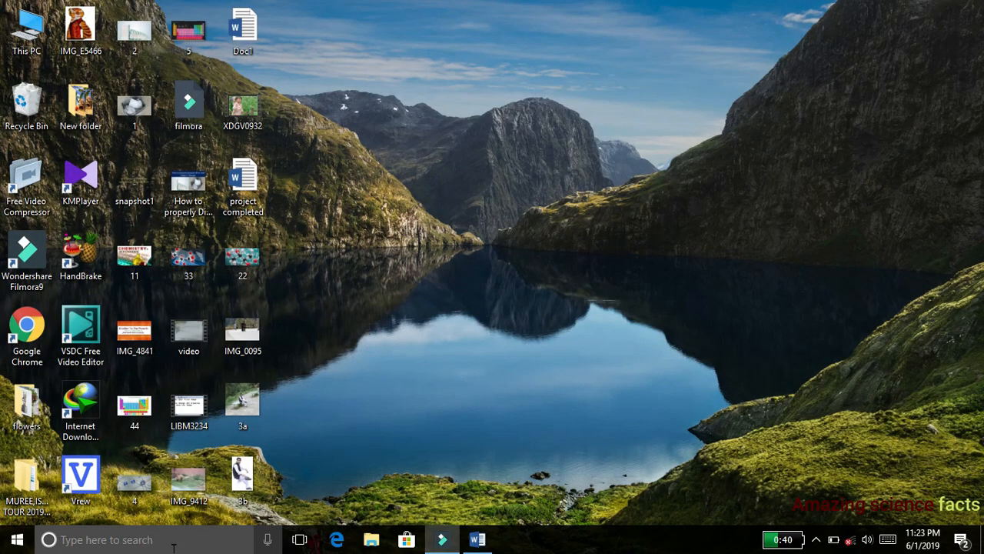
pyautogui.click(249, 481)
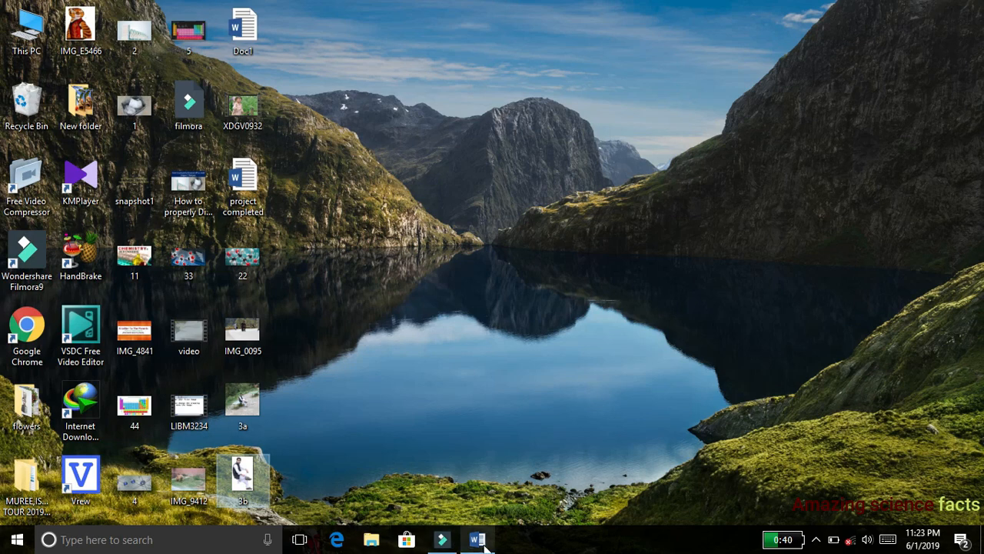
# - Switch to the Word document and insert the picture 3b from the Desktop folder
pyautogui.click(484, 544)
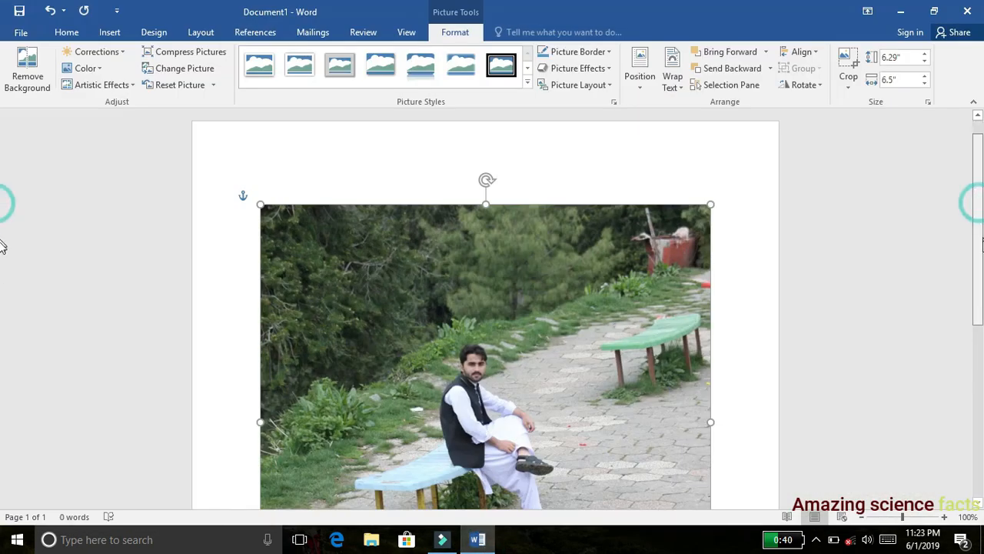
pyautogui.scroll(-4, 3, 246)
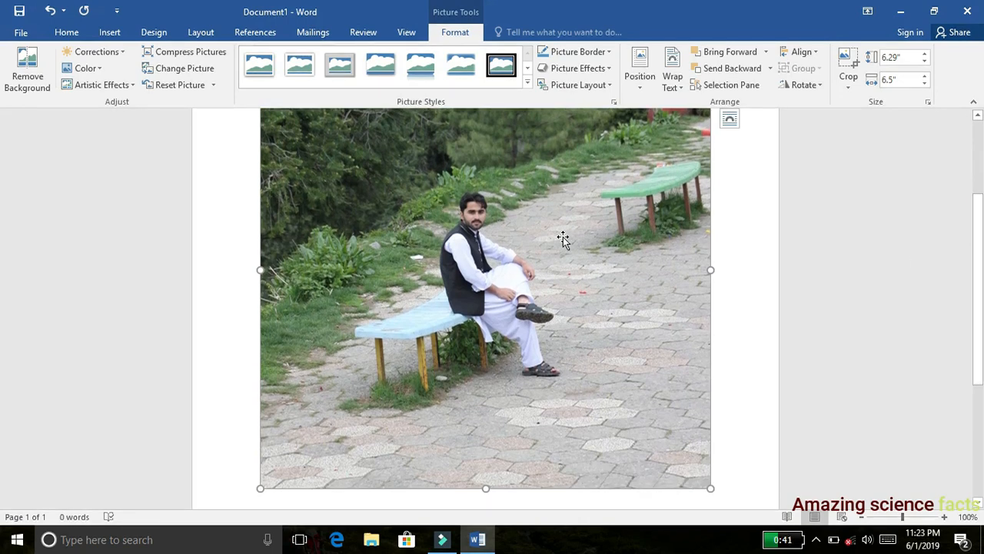
pyautogui.click(109, 34)
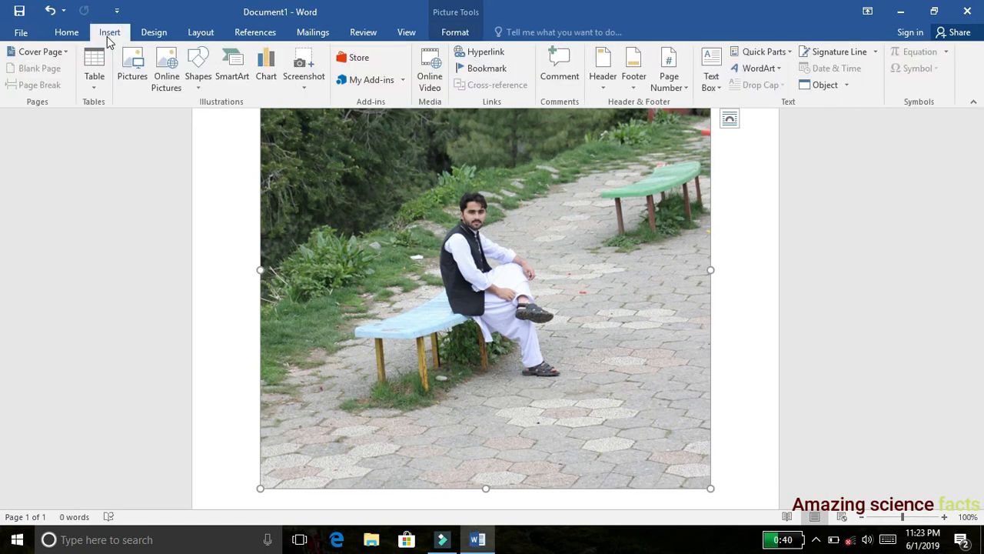
pyautogui.click(131, 82)
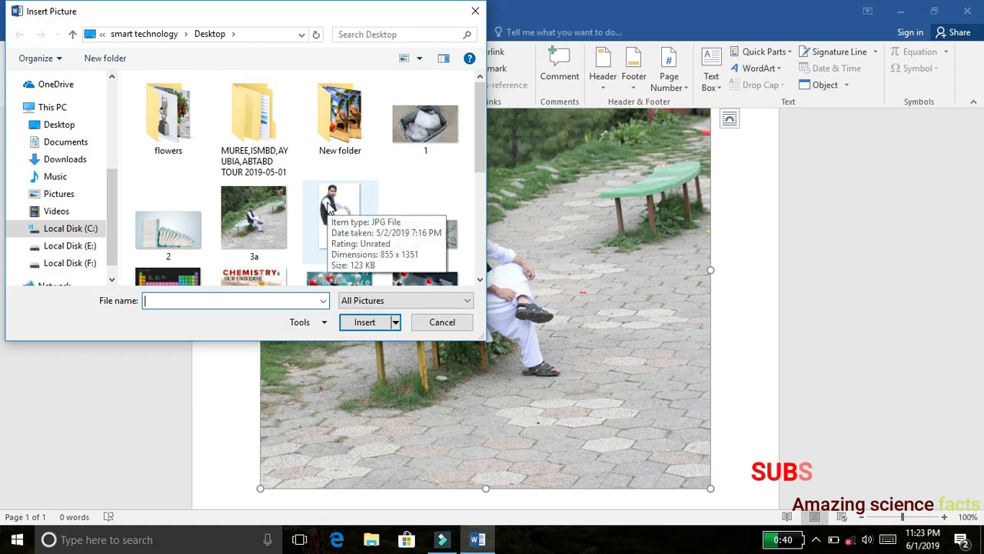
pyautogui.doubleClick(329, 206)
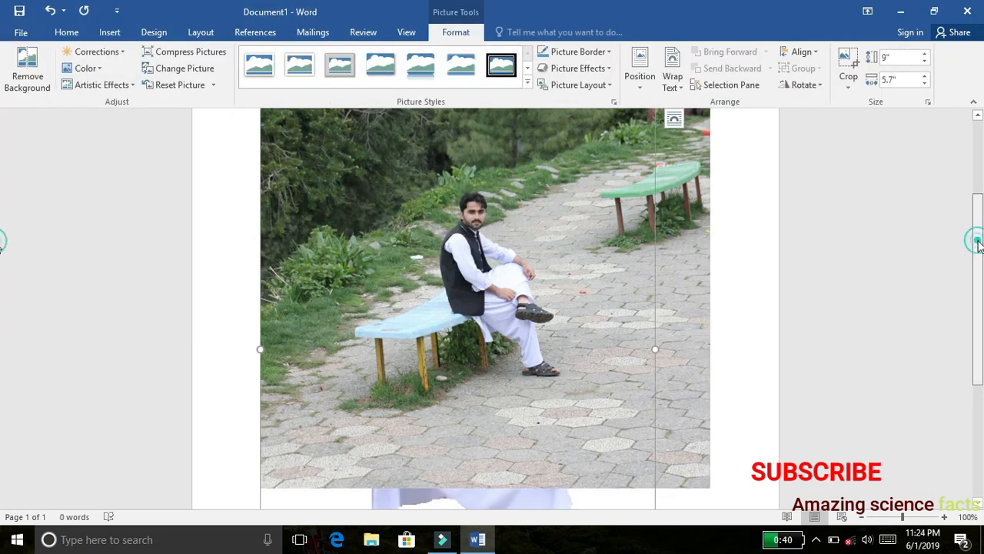
# - Move the bench photo slightly lower on the page so the inserted cutout's head is exposed above it
pyautogui.moveTo(978, 237); pyautogui.dragTo(981, 160)
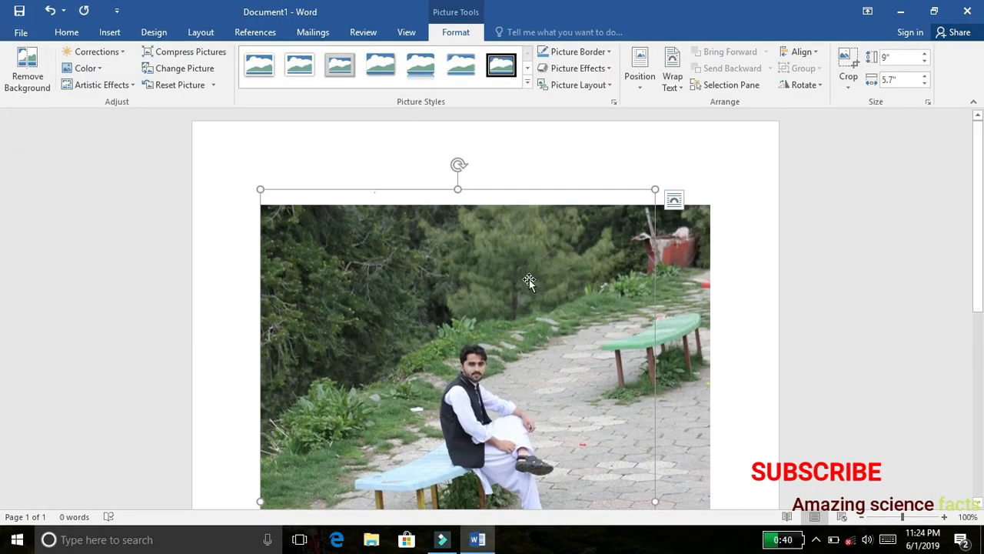
pyautogui.moveTo(527, 304); pyautogui.dragTo(510, 337)
pyautogui.scroll(-3, 475, 294)
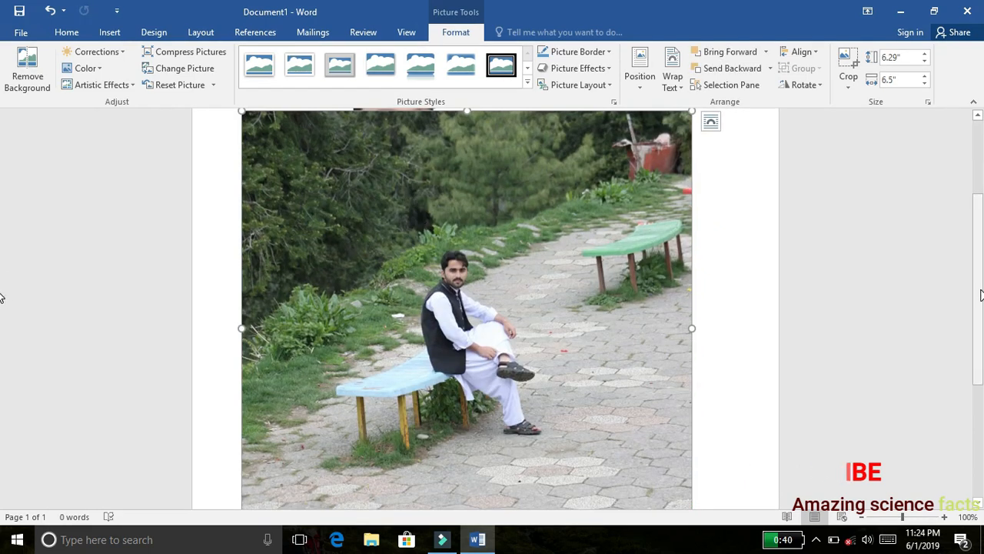
pyautogui.scroll(3, 980, 294)
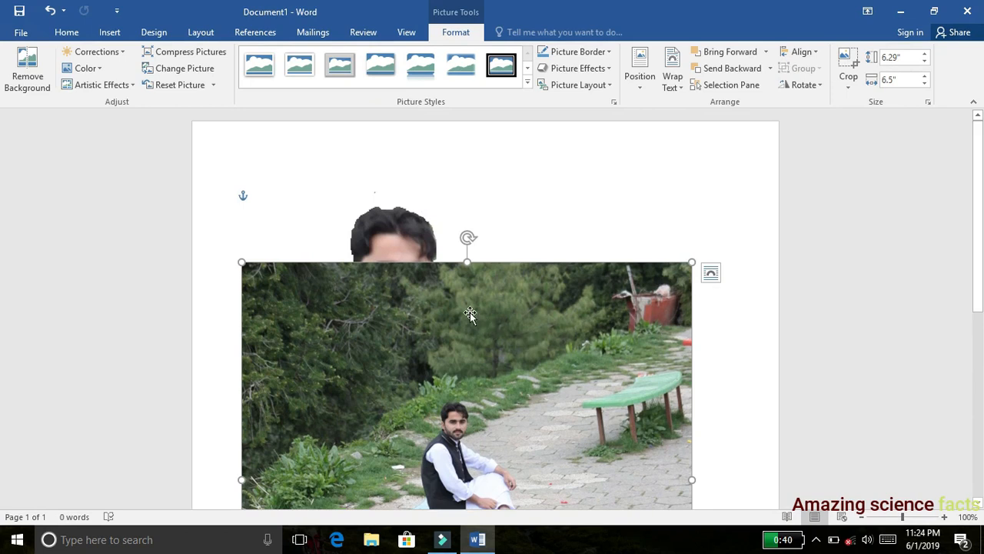
# - Set the text wrapping of the inserted cutout picture to In Front of Text
pyautogui.click(402, 222)
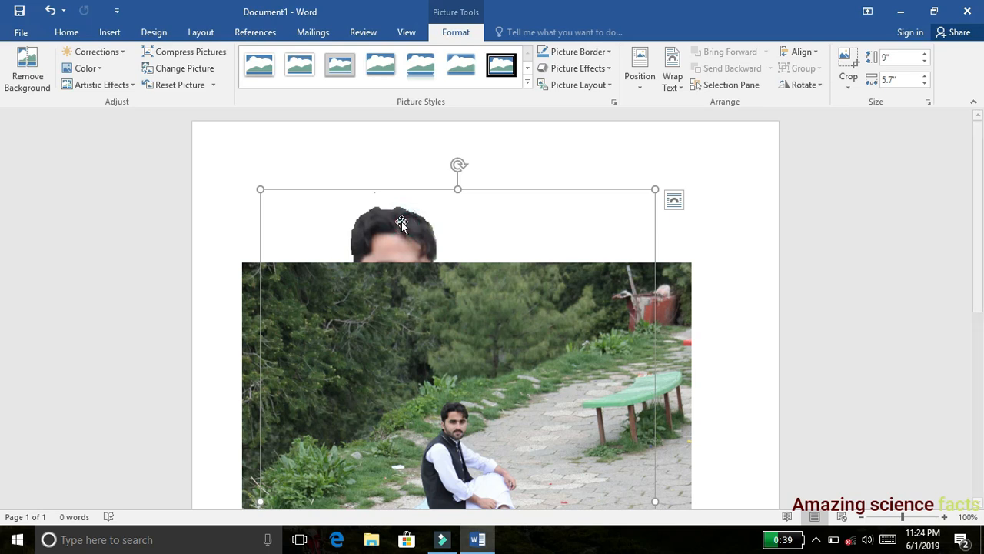
pyautogui.rightClick(403, 224)
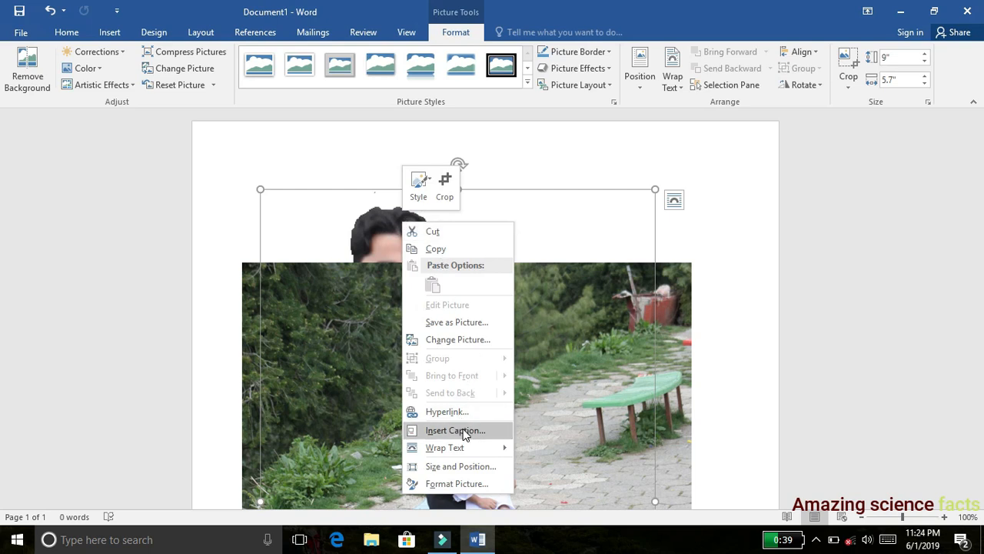
pyautogui.moveTo(459, 452)
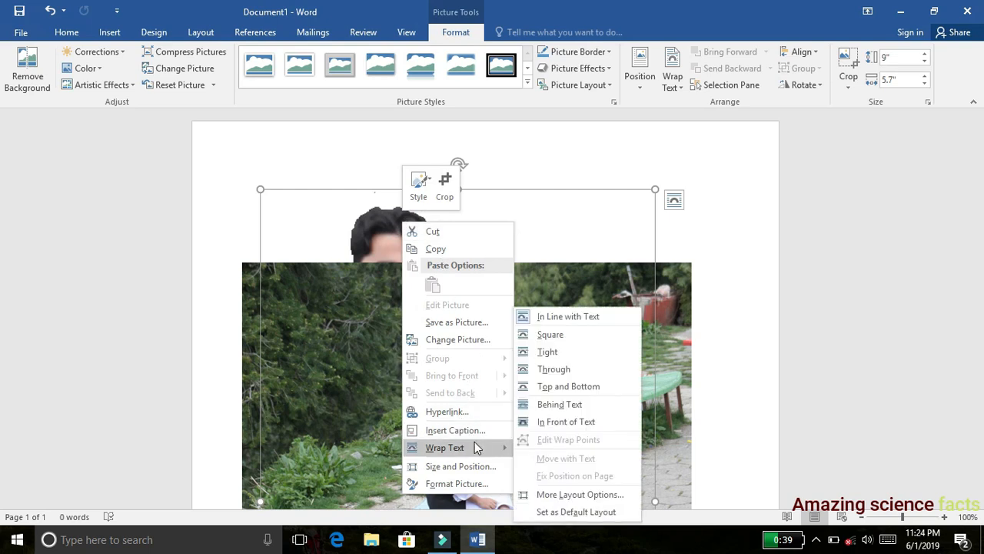
pyautogui.click(557, 424)
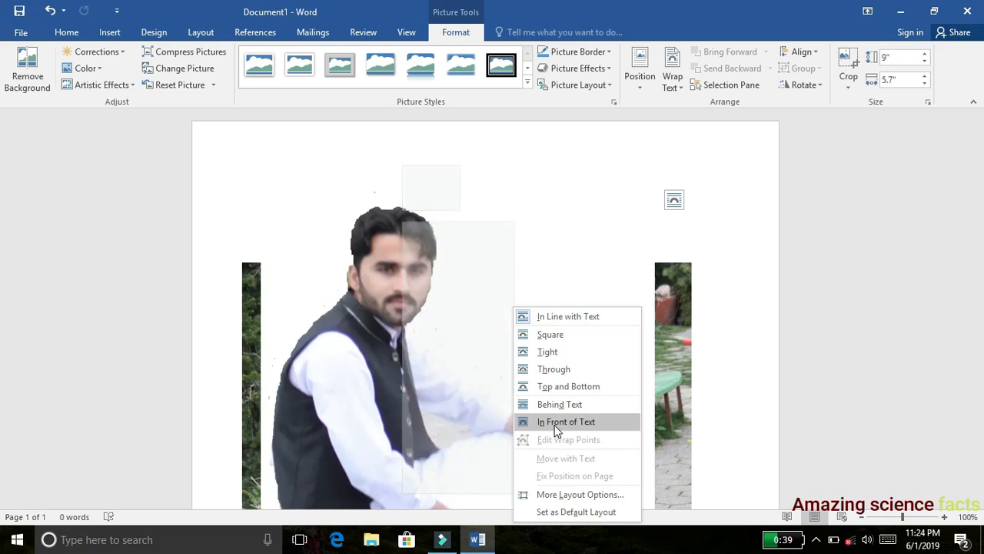
pyautogui.click(557, 425)
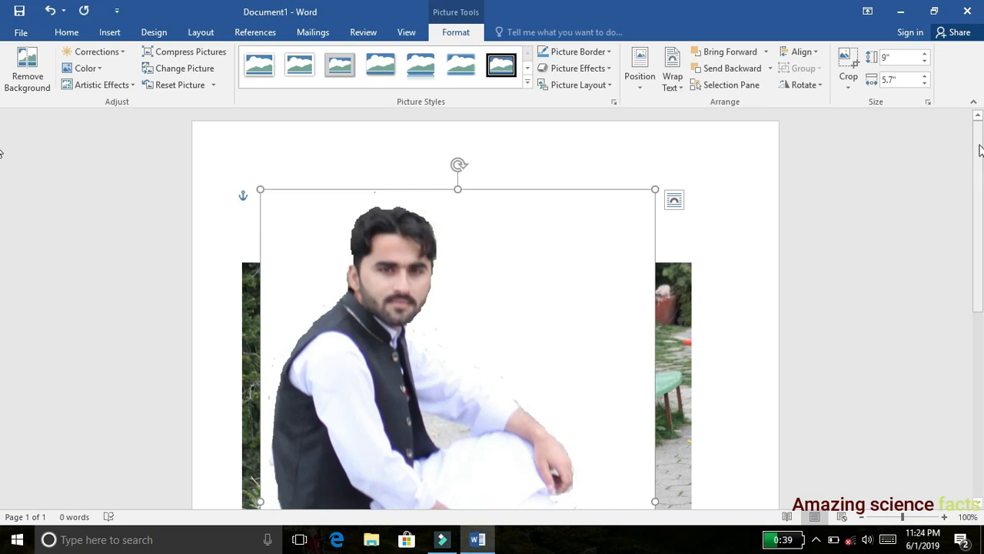
# - Shrink the cutout picture to about 5.77" high by 3.72" wide
pyautogui.moveTo(980, 152); pyautogui.dragTo(979, 337)
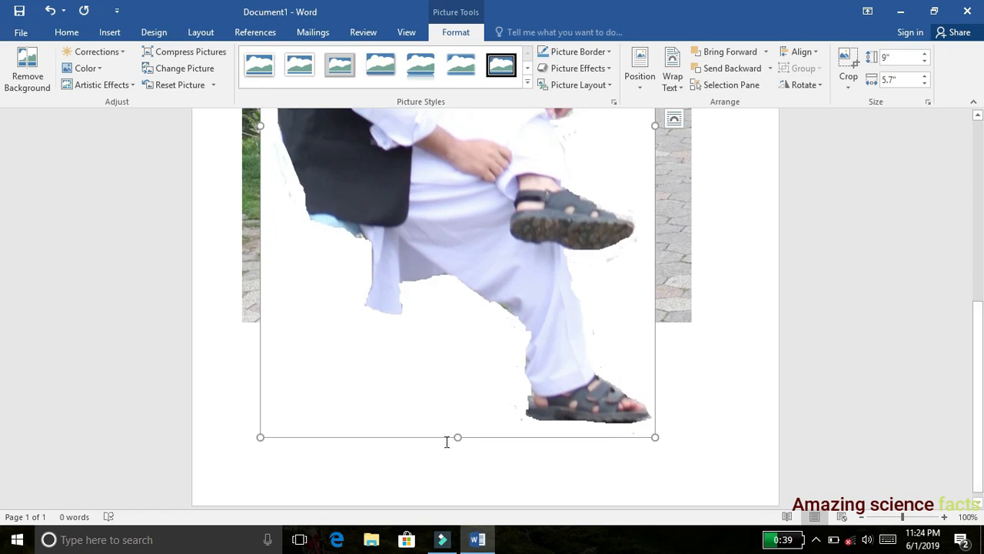
pyautogui.moveTo(458, 437); pyautogui.dragTo(459, 333)
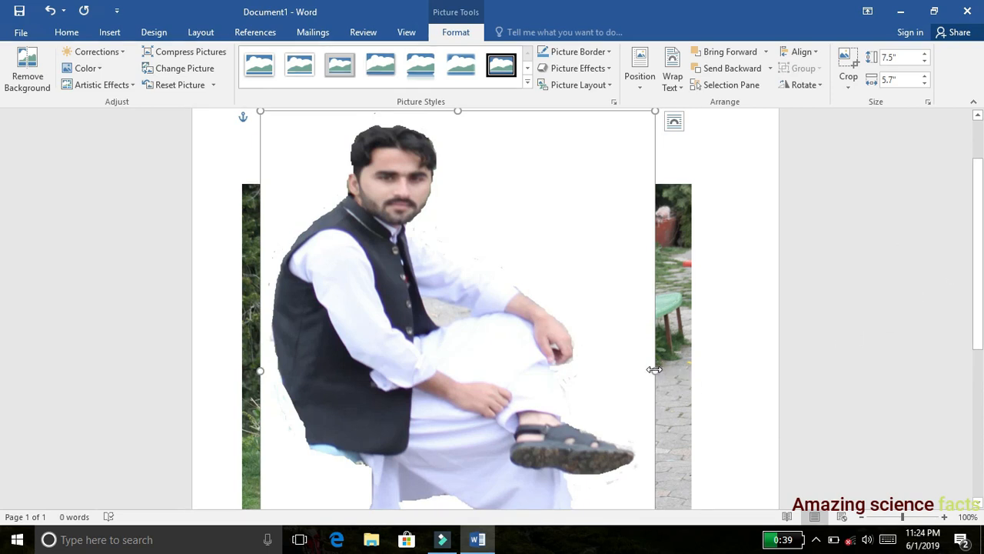
pyautogui.moveTo(654, 371); pyautogui.dragTo(519, 375)
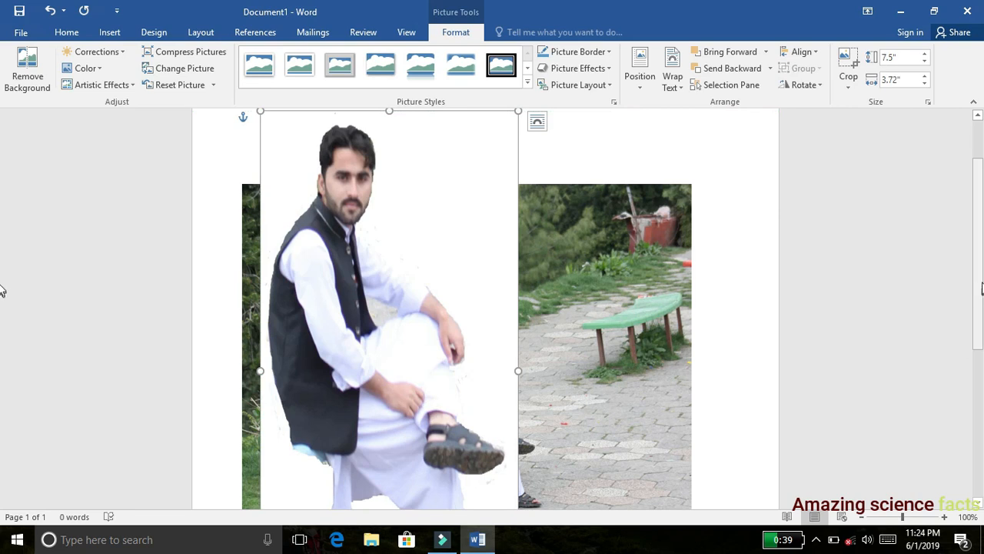
pyautogui.moveTo(981, 283); pyautogui.dragTo(980, 385)
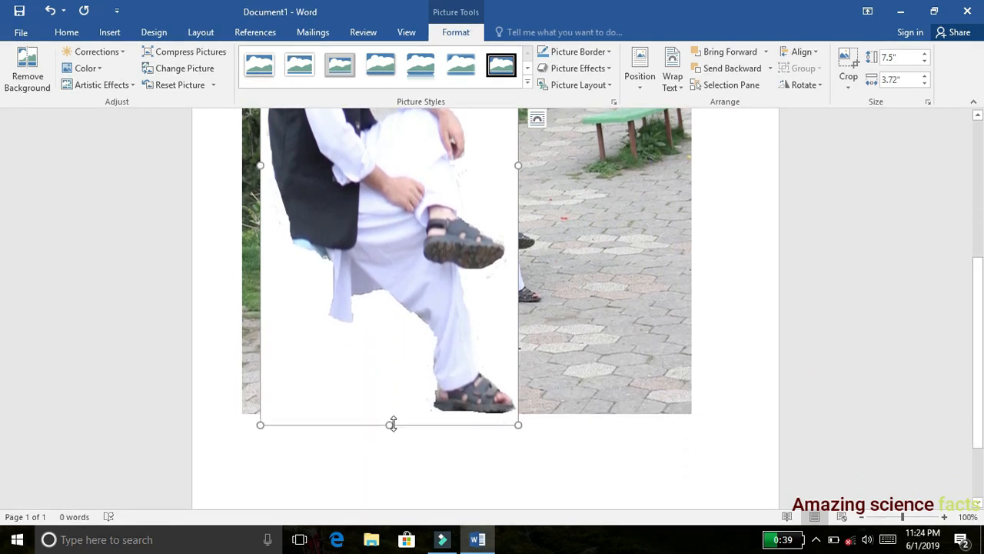
pyautogui.moveTo(391, 425); pyautogui.dragTo(402, 303)
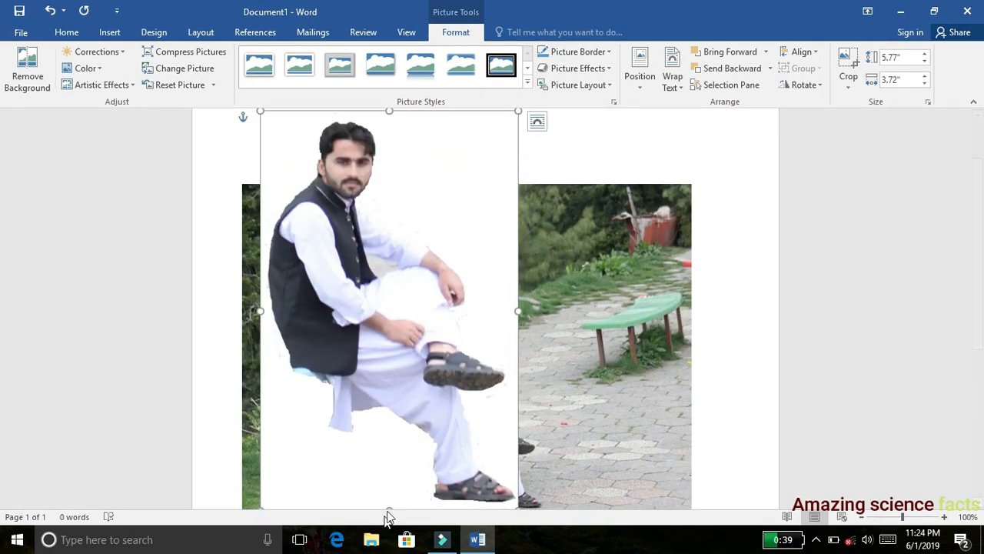
# - Reduce the cutout picture further to about 2.93" high by 2.09" wide
pyautogui.moveTo(388, 505); pyautogui.dragTo(388, 395)
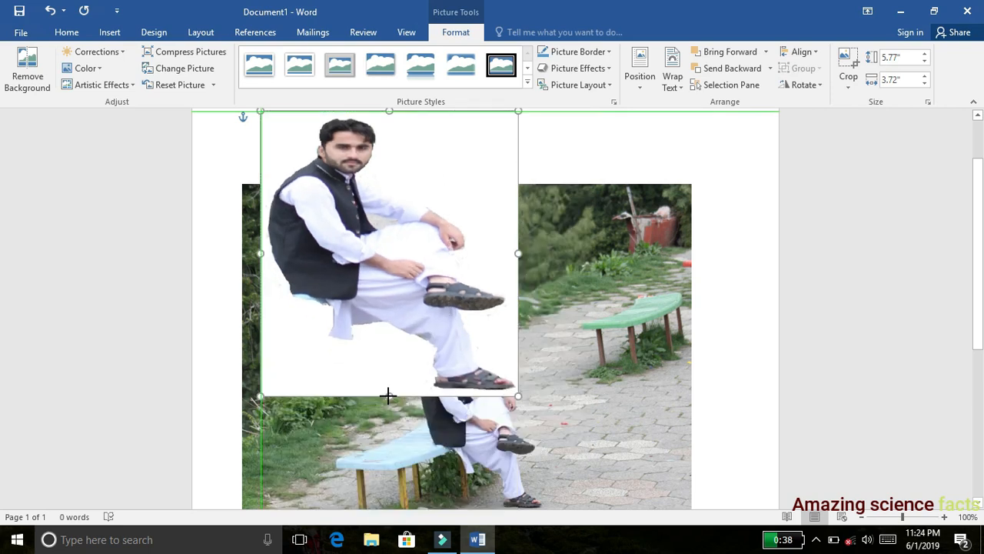
pyautogui.moveTo(518, 252); pyautogui.dragTo(434, 253)
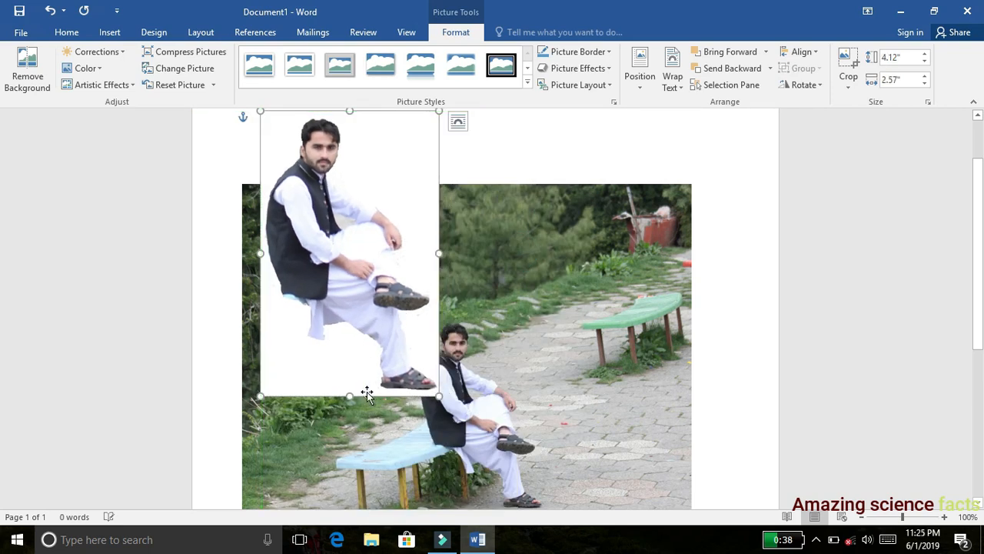
pyautogui.moveTo(350, 396); pyautogui.dragTo(349, 313)
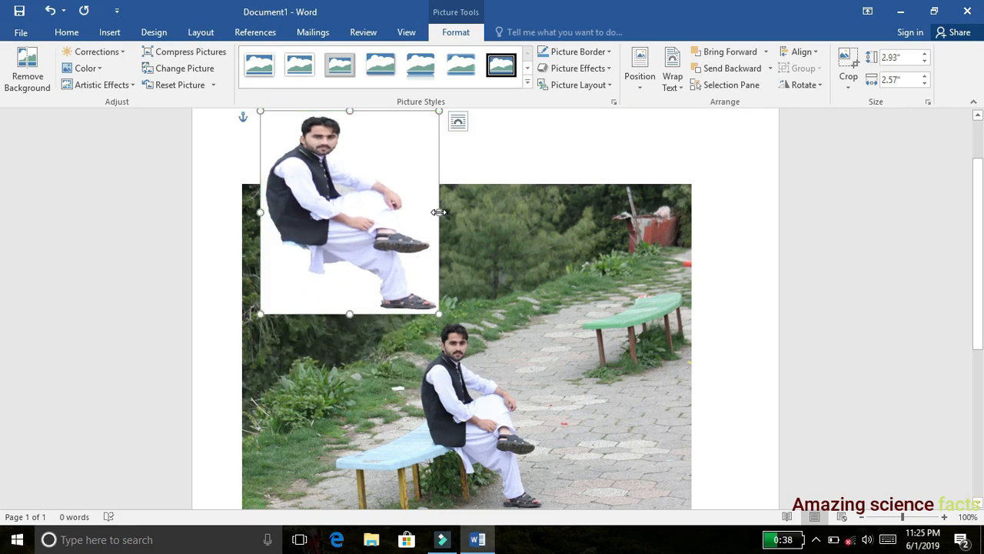
pyautogui.moveTo(439, 212); pyautogui.dragTo(405, 213)
# - Move the cutout over the blue bench, partly covering the seated man, and shrink it to about 2.58" high by 1.67" wide
pyautogui.moveTo(340, 214); pyautogui.dragTo(343, 394)
pyautogui.moveTo(980, 152); pyautogui.dragTo(980, 213)
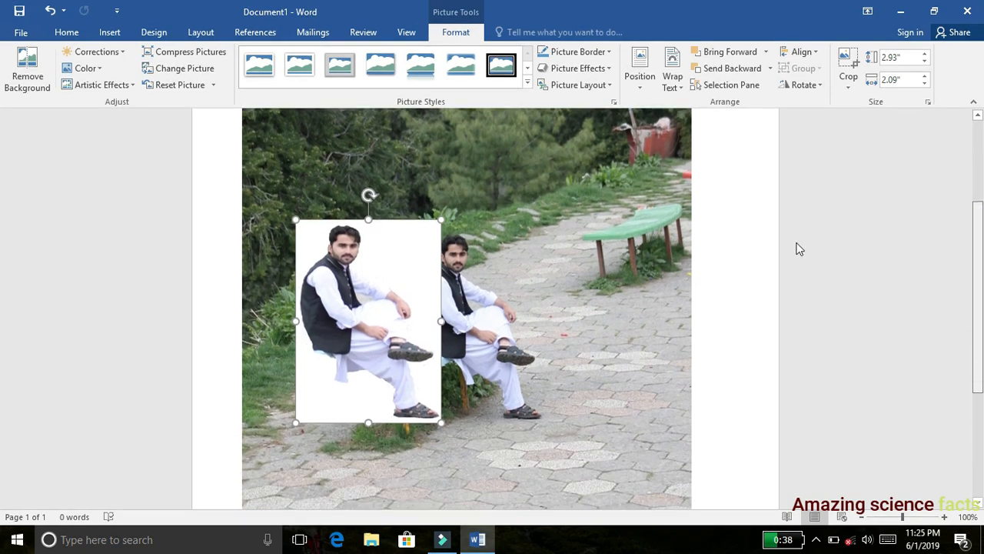
pyautogui.scroll(2, 798, 249)
pyautogui.moveTo(442, 410); pyautogui.dragTo(411, 408)
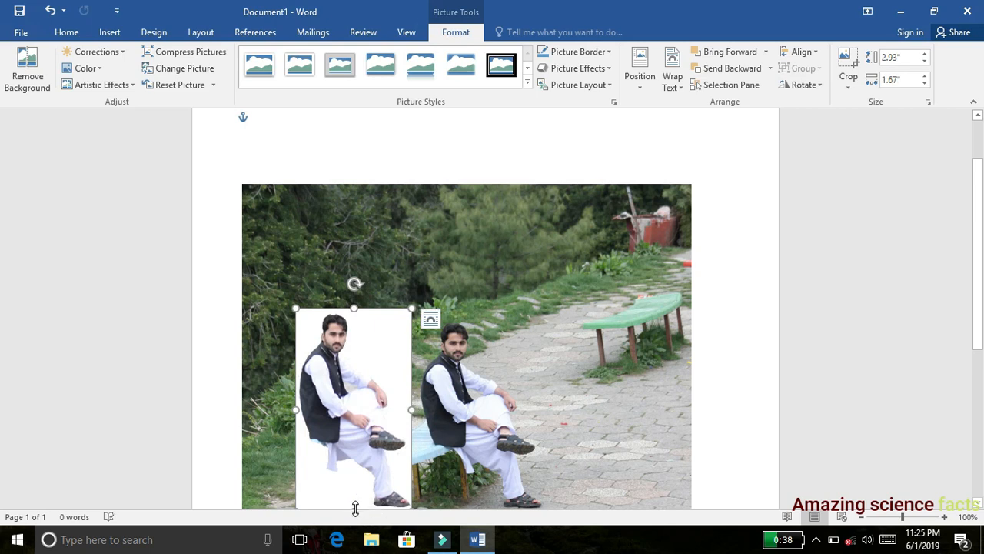
pyautogui.moveTo(355, 509); pyautogui.dragTo(351, 464)
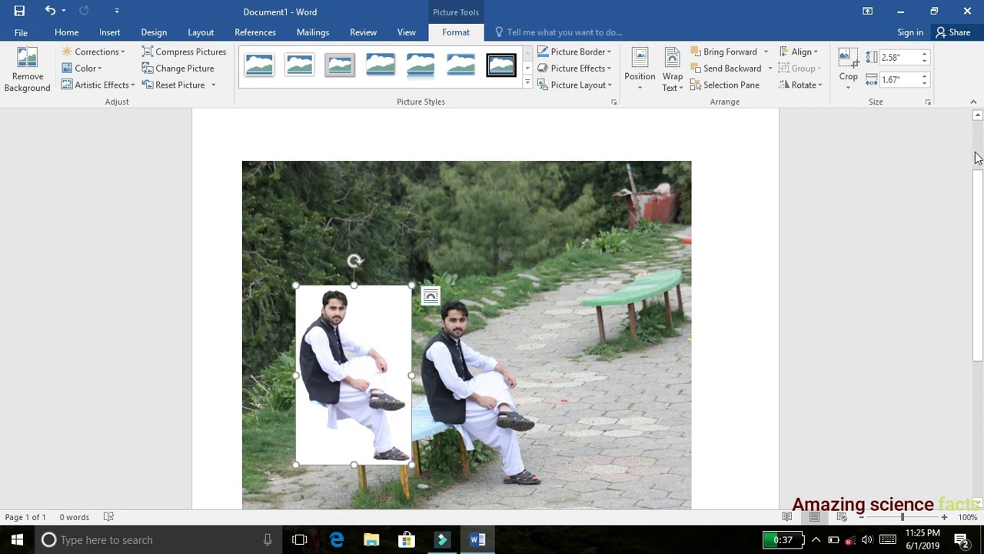
pyautogui.moveTo(981, 187); pyautogui.dragTo(981, 223)
pyautogui.moveTo(350, 304); pyautogui.dragTo(401, 347)
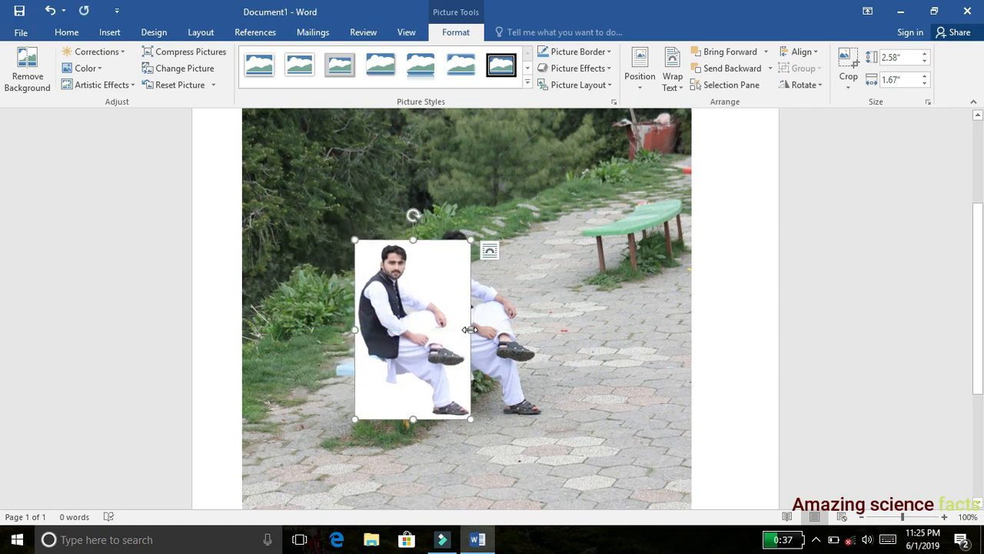
# - Resize the cutout picture to about 2.5" high by 1.75" wide and nudge it into place over the blue bench
pyautogui.moveTo(465, 330); pyautogui.dragTo(454, 330)
pyautogui.moveTo(428, 362); pyautogui.dragTo(453, 402)
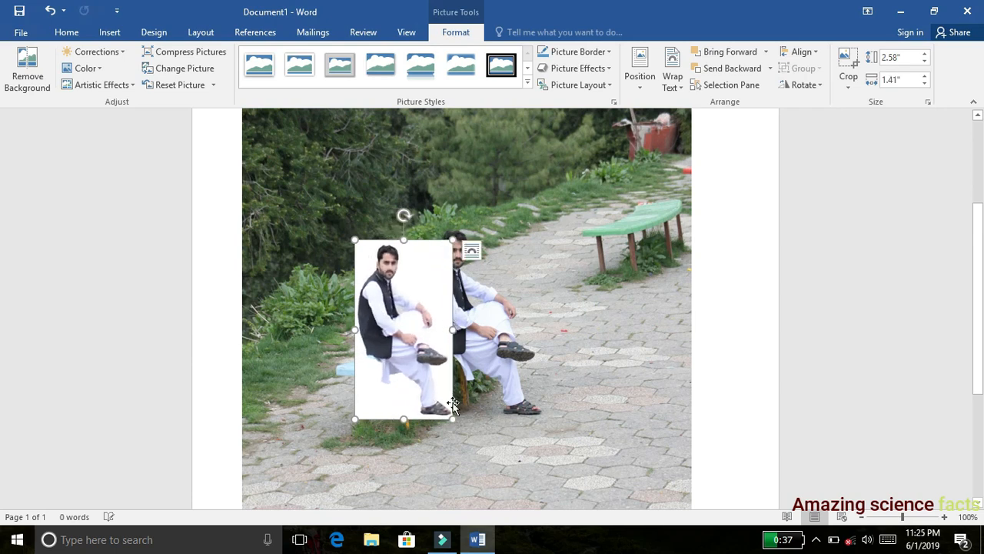
pyautogui.moveTo(452, 331); pyautogui.dragTo(457, 331)
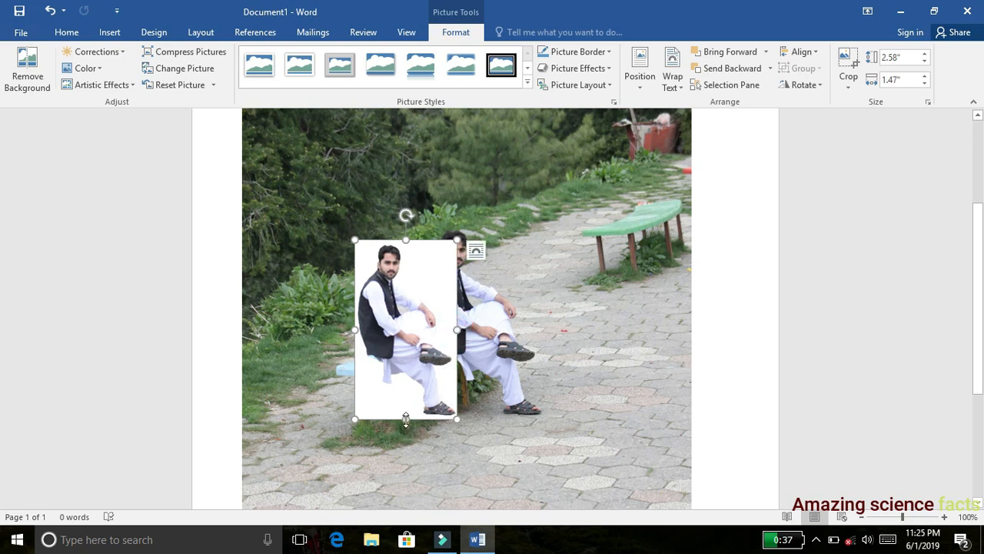
pyautogui.moveTo(406, 418); pyautogui.dragTo(406, 413)
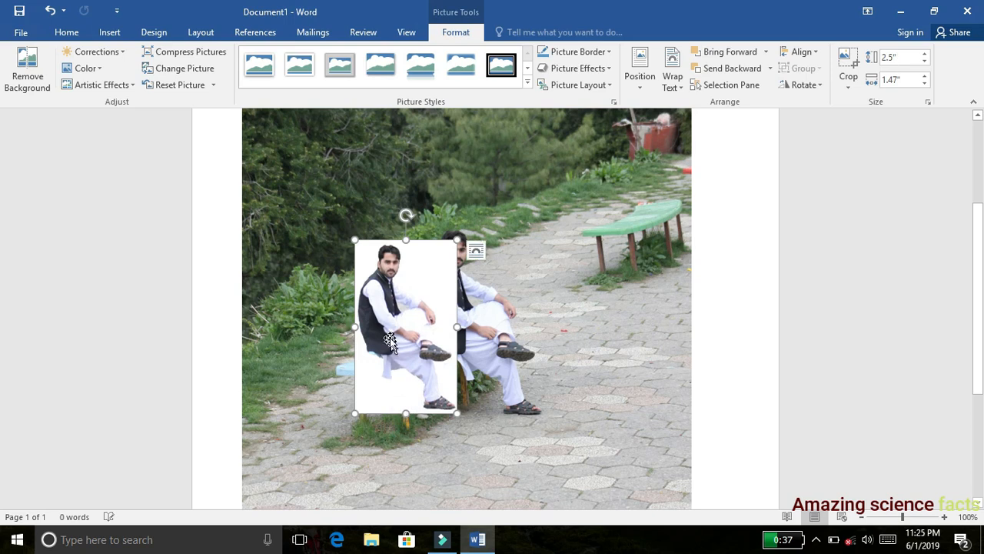
pyautogui.moveTo(388, 338)
pyautogui.mouseDown()
pyautogui.moveTo(399, 341)
pyautogui.moveTo(390, 333)
pyautogui.moveTo(392, 374)
pyautogui.moveTo(385, 345)
pyautogui.mouseUp()
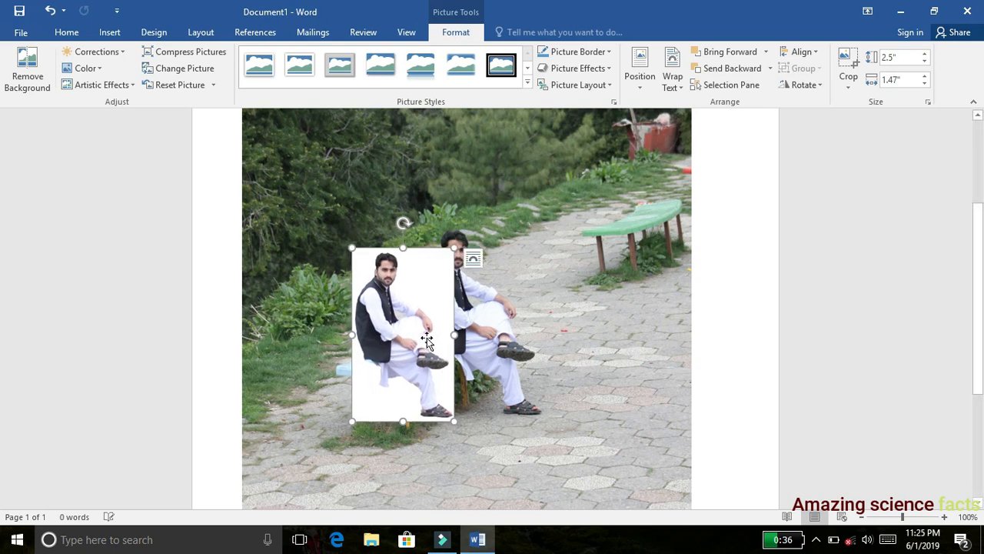
pyautogui.moveTo(454, 336); pyautogui.dragTo(473, 333)
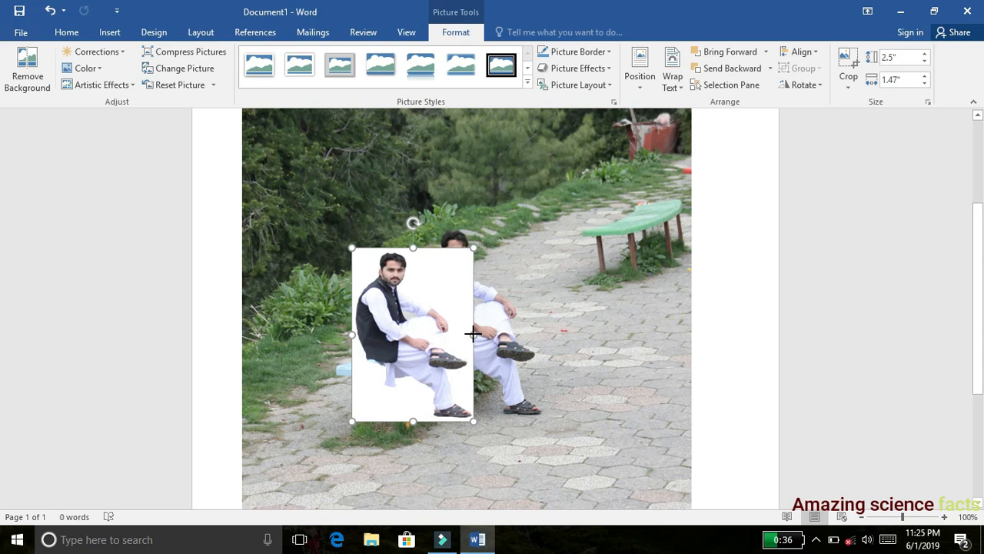
pyautogui.moveTo(406, 335); pyautogui.dragTo(413, 334)
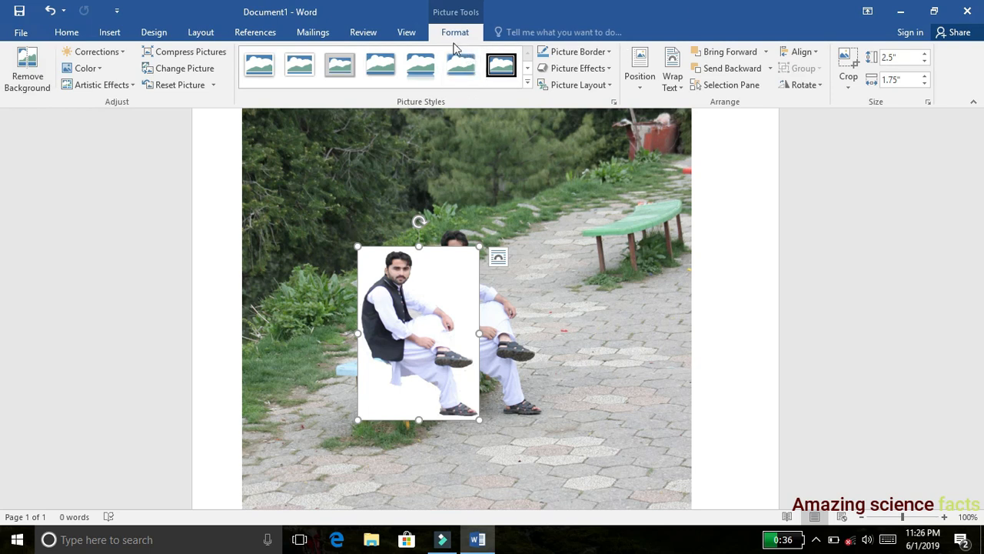
# - Remove the cutout picture's white background, extending the removal area to the picture's edges so the whole man, including hair and shoes, is kept
pyautogui.click(23, 77)
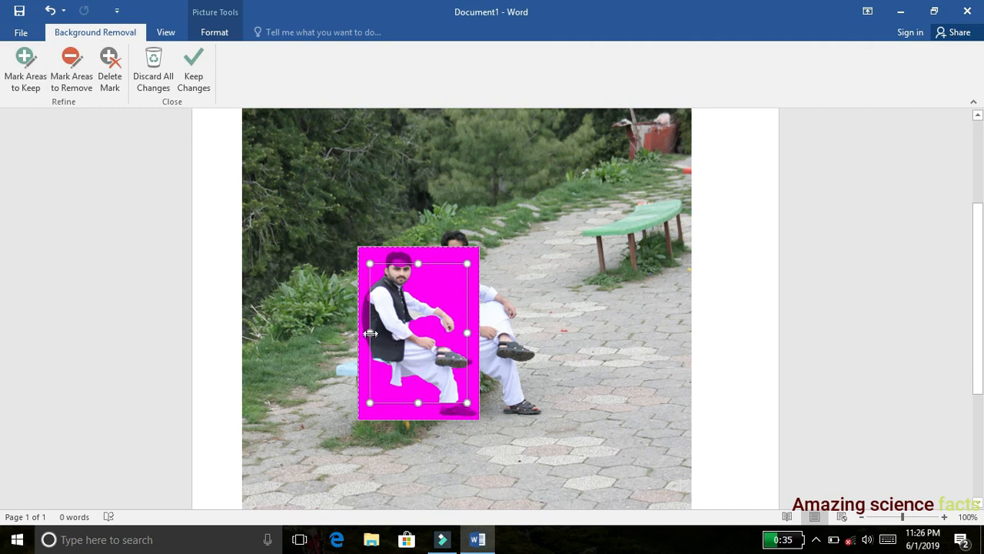
pyautogui.moveTo(369, 333); pyautogui.dragTo(355, 333)
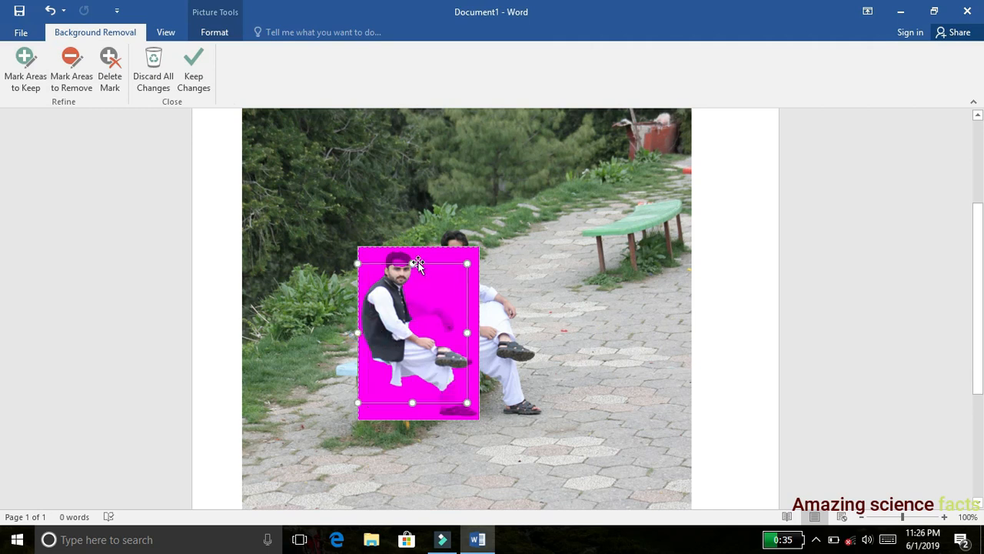
pyautogui.moveTo(412, 263); pyautogui.dragTo(410, 248)
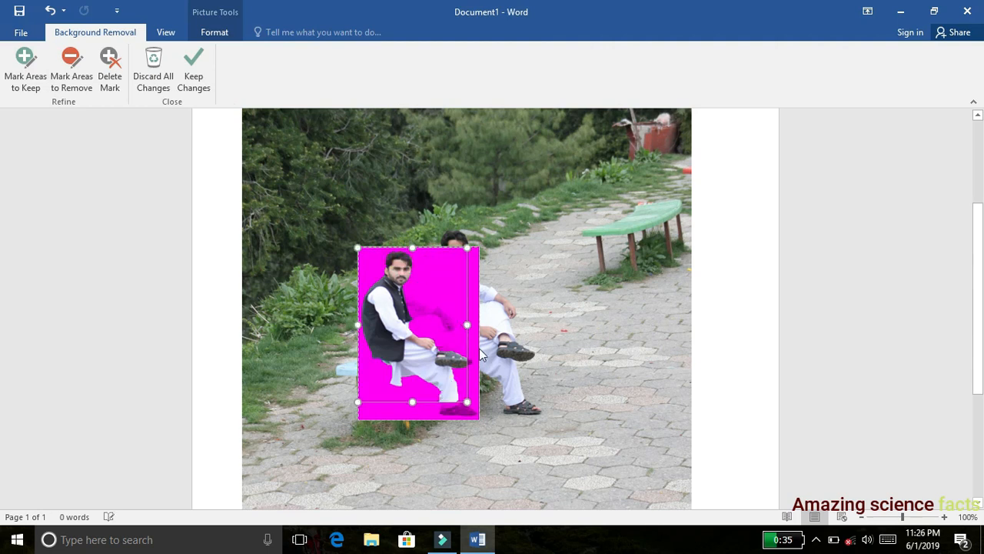
pyautogui.moveTo(467, 325); pyautogui.dragTo(476, 327)
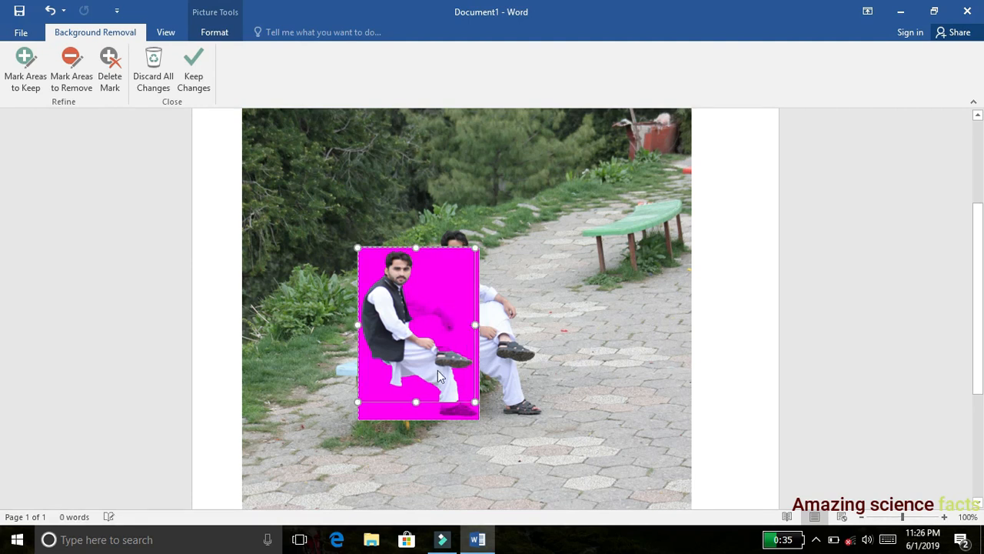
pyautogui.moveTo(415, 403); pyautogui.dragTo(424, 422)
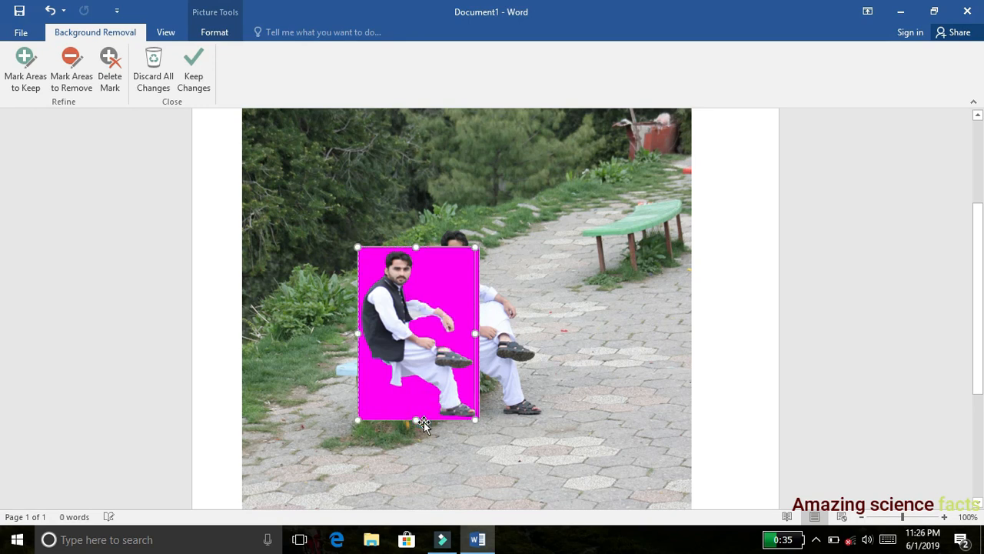
pyautogui.moveTo(473, 333); pyautogui.dragTo(476, 332)
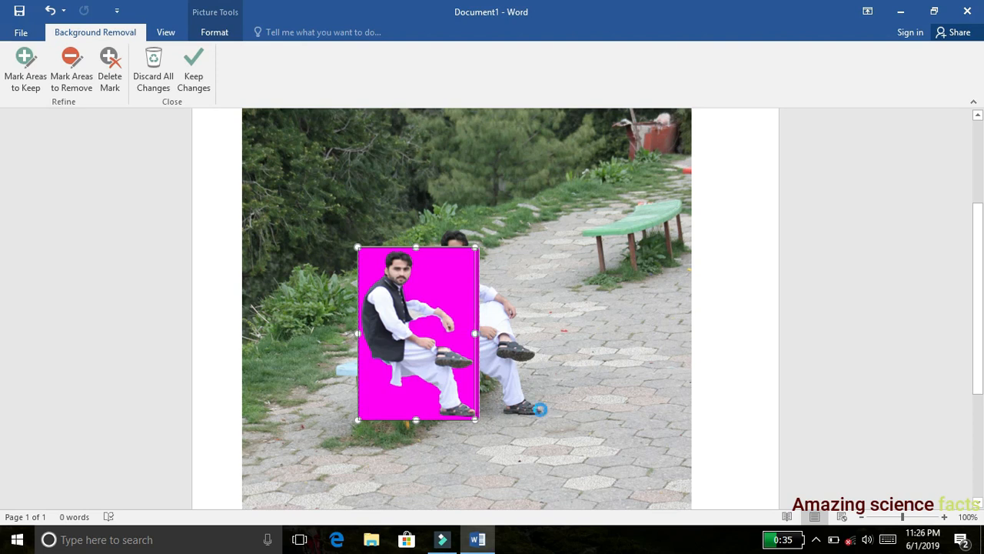
pyautogui.press('Escape')
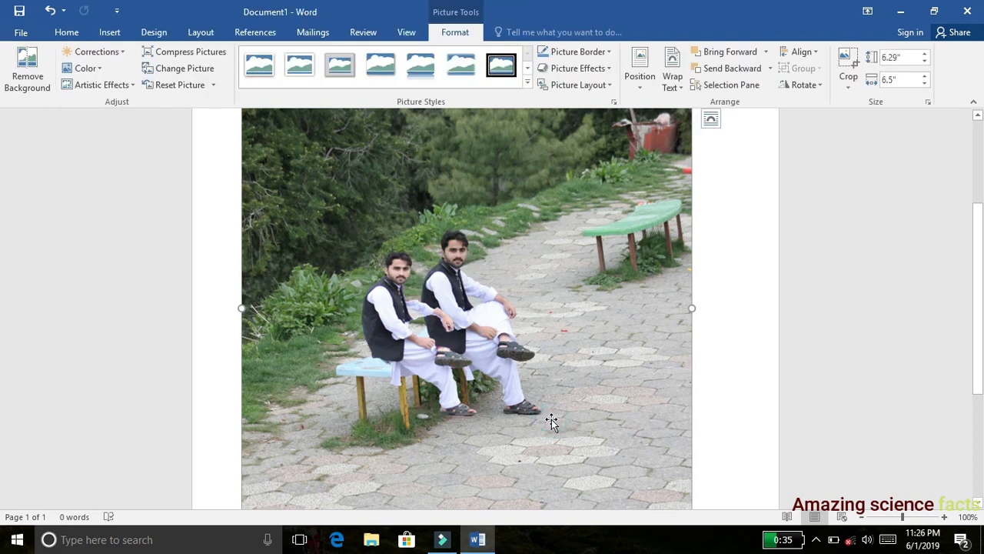
# - Seat the cutout man on the blue bench beside the other man, stretching the picture slightly taller and to about 1.87" wide
pyautogui.click(395, 329)
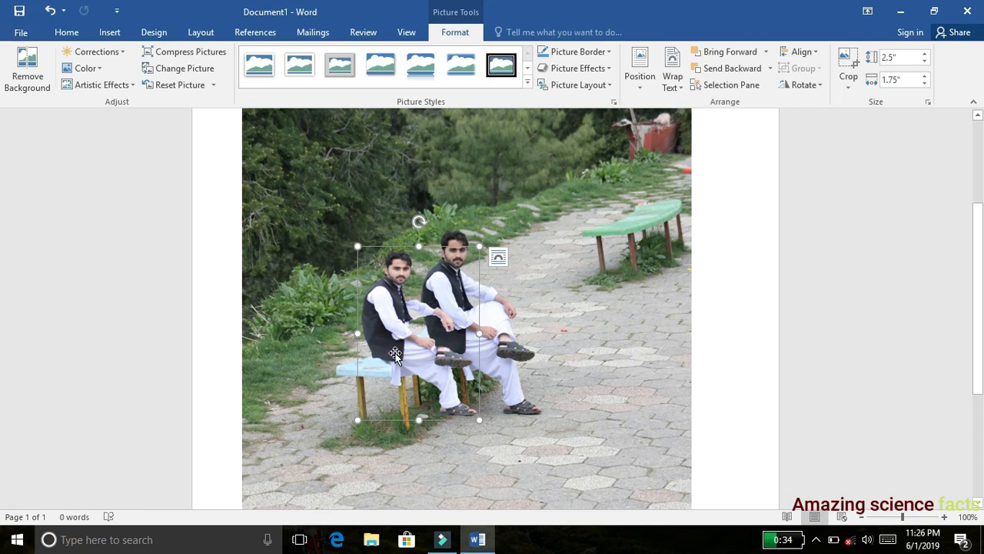
pyautogui.moveTo(407, 353)
pyautogui.mouseDown()
pyautogui.moveTo(423, 398)
pyautogui.moveTo(408, 349)
pyautogui.moveTo(415, 355)
pyautogui.mouseUp()
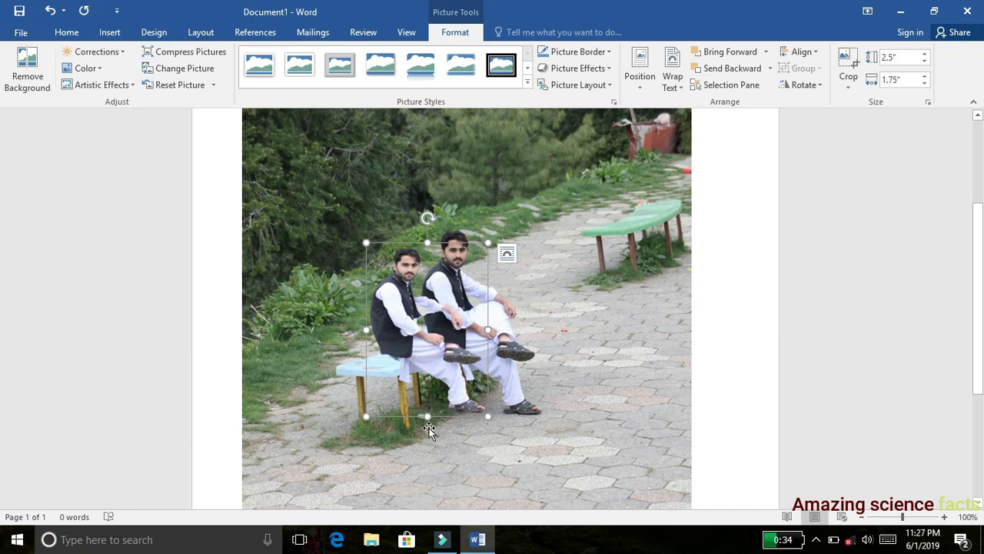
pyautogui.moveTo(427, 416); pyautogui.dragTo(428, 419)
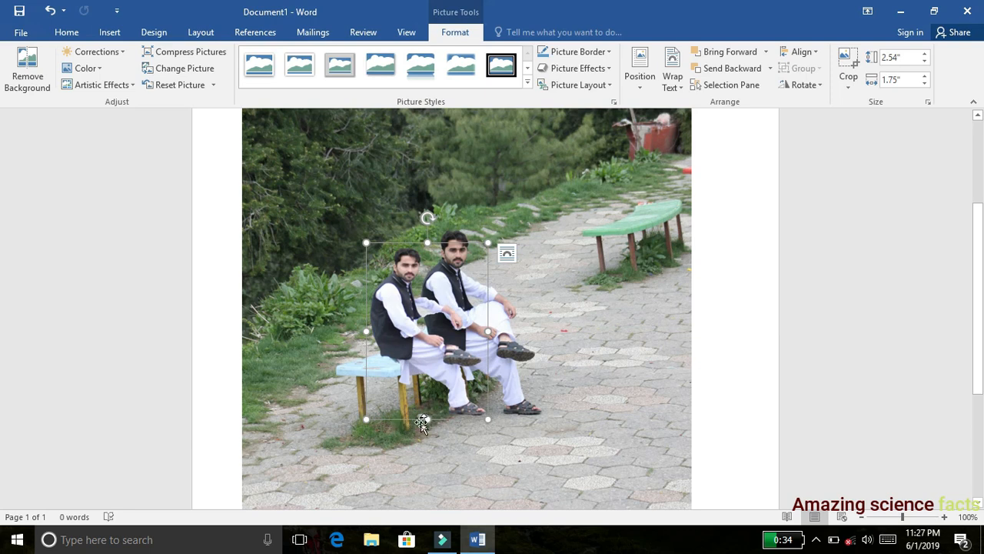
pyautogui.moveTo(426, 337); pyautogui.dragTo(416, 347)
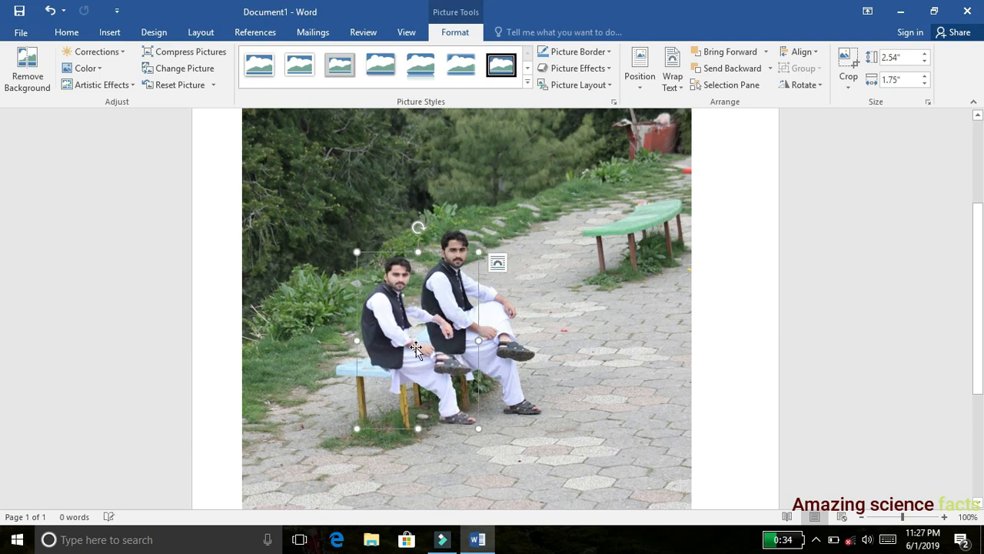
pyautogui.moveTo(478, 340); pyautogui.dragTo(487, 338)
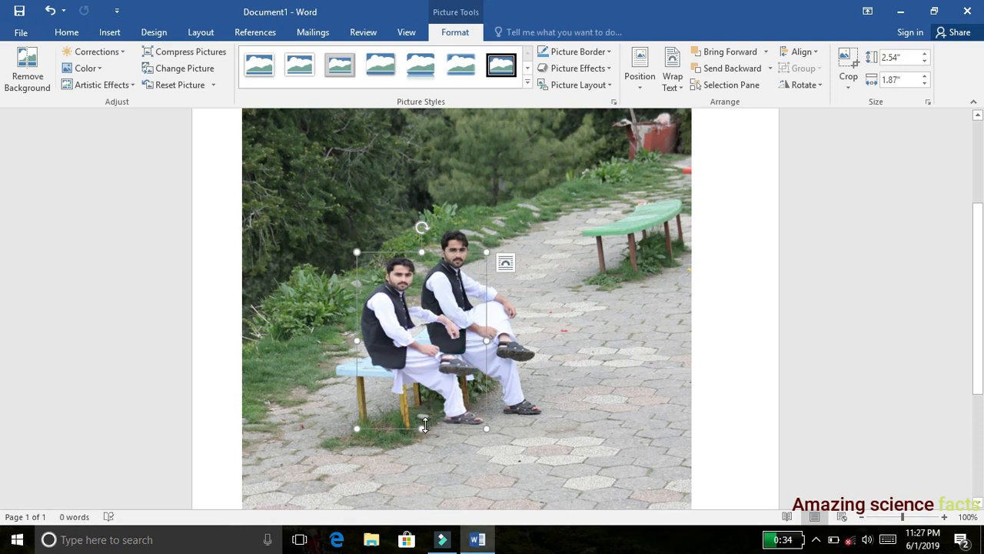
pyautogui.moveTo(422, 424); pyautogui.dragTo(422, 434)
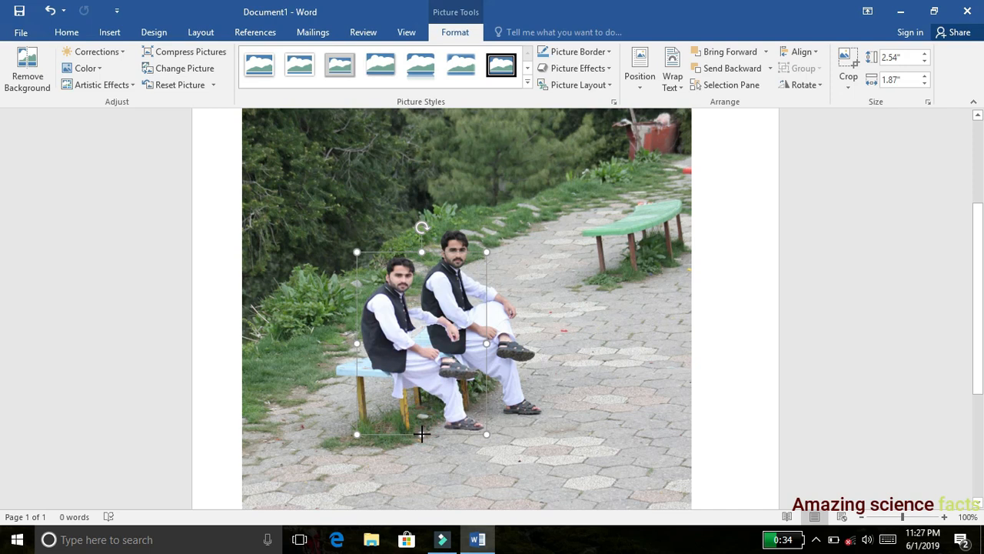
pyautogui.click(589, 382)
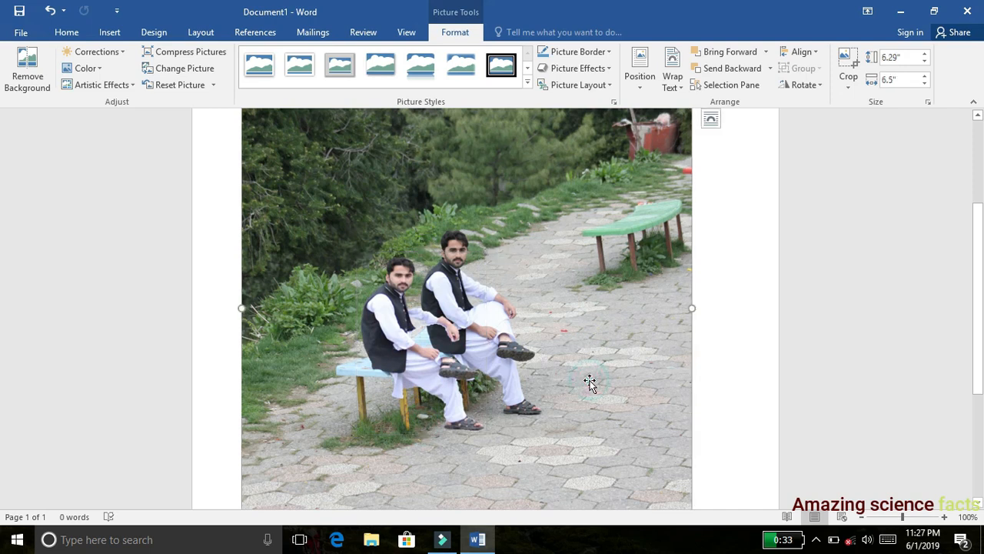